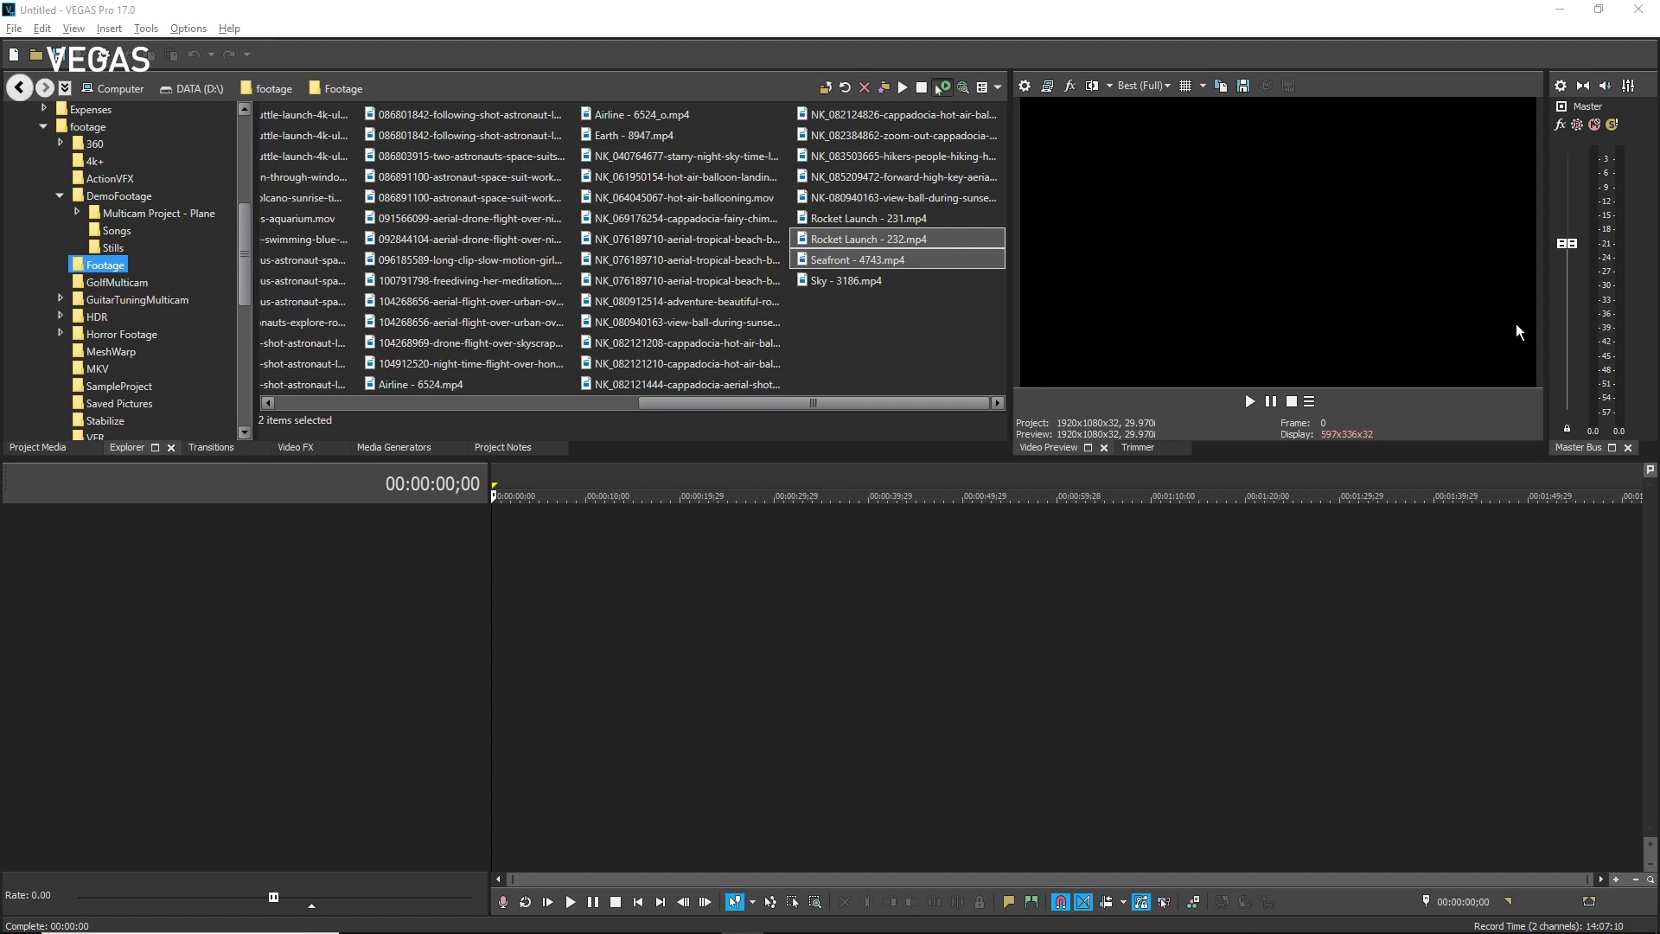
Add Rocket Launch and Seafront to the timeline, match 24p settings, trim Rocket Launch, and pull Seafront closer
{"action": "left_click_drag", "start_coordinate": [819, 244], "coordinate": [492, 565]}
{"action": "left_click", "coordinate": [923, 370]}
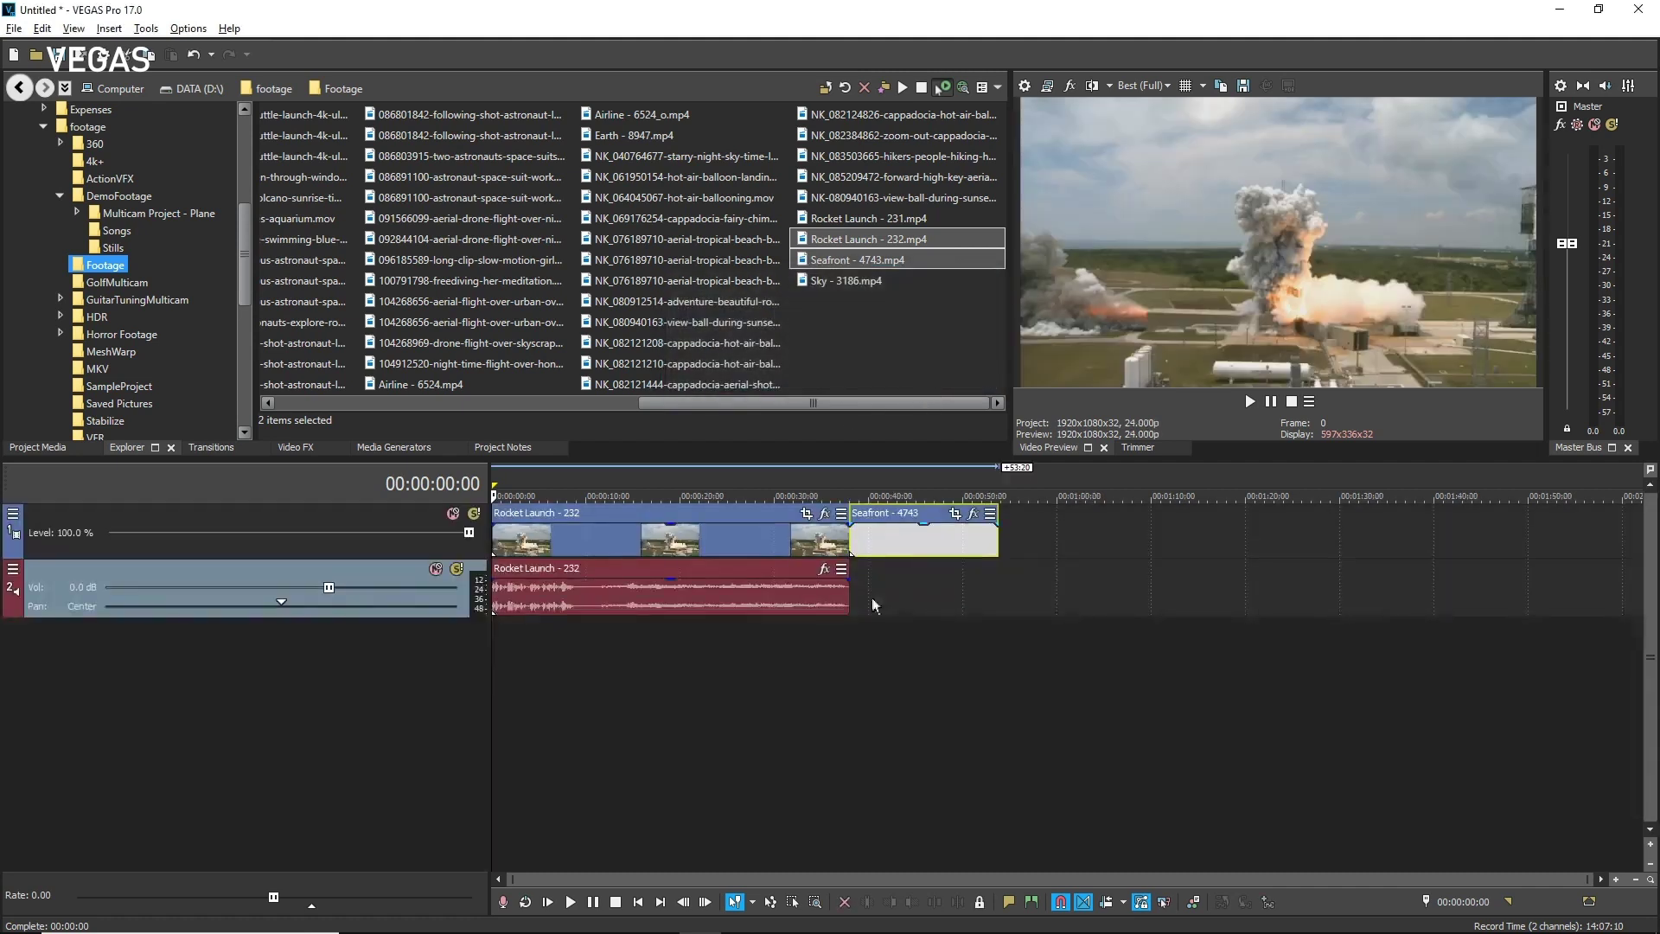
{"action": "left_click_drag", "start_coordinate": [847, 541], "coordinate": [610, 541]}
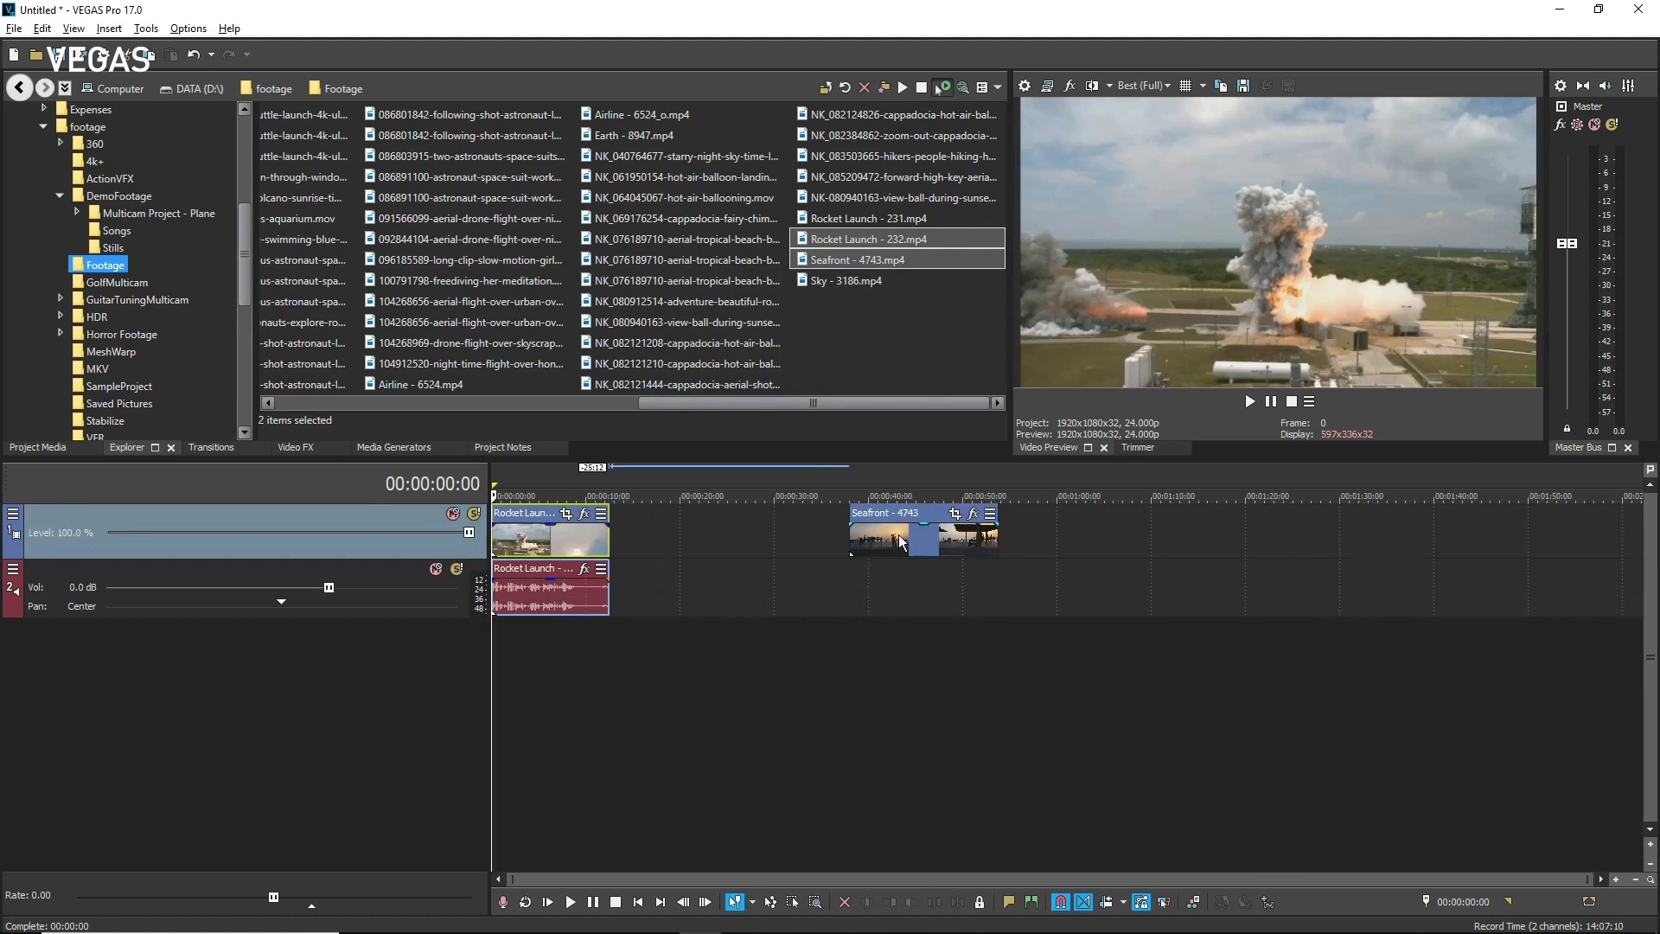
{"action": "left_click_drag", "start_coordinate": [899, 534], "coordinate": [696, 529]}
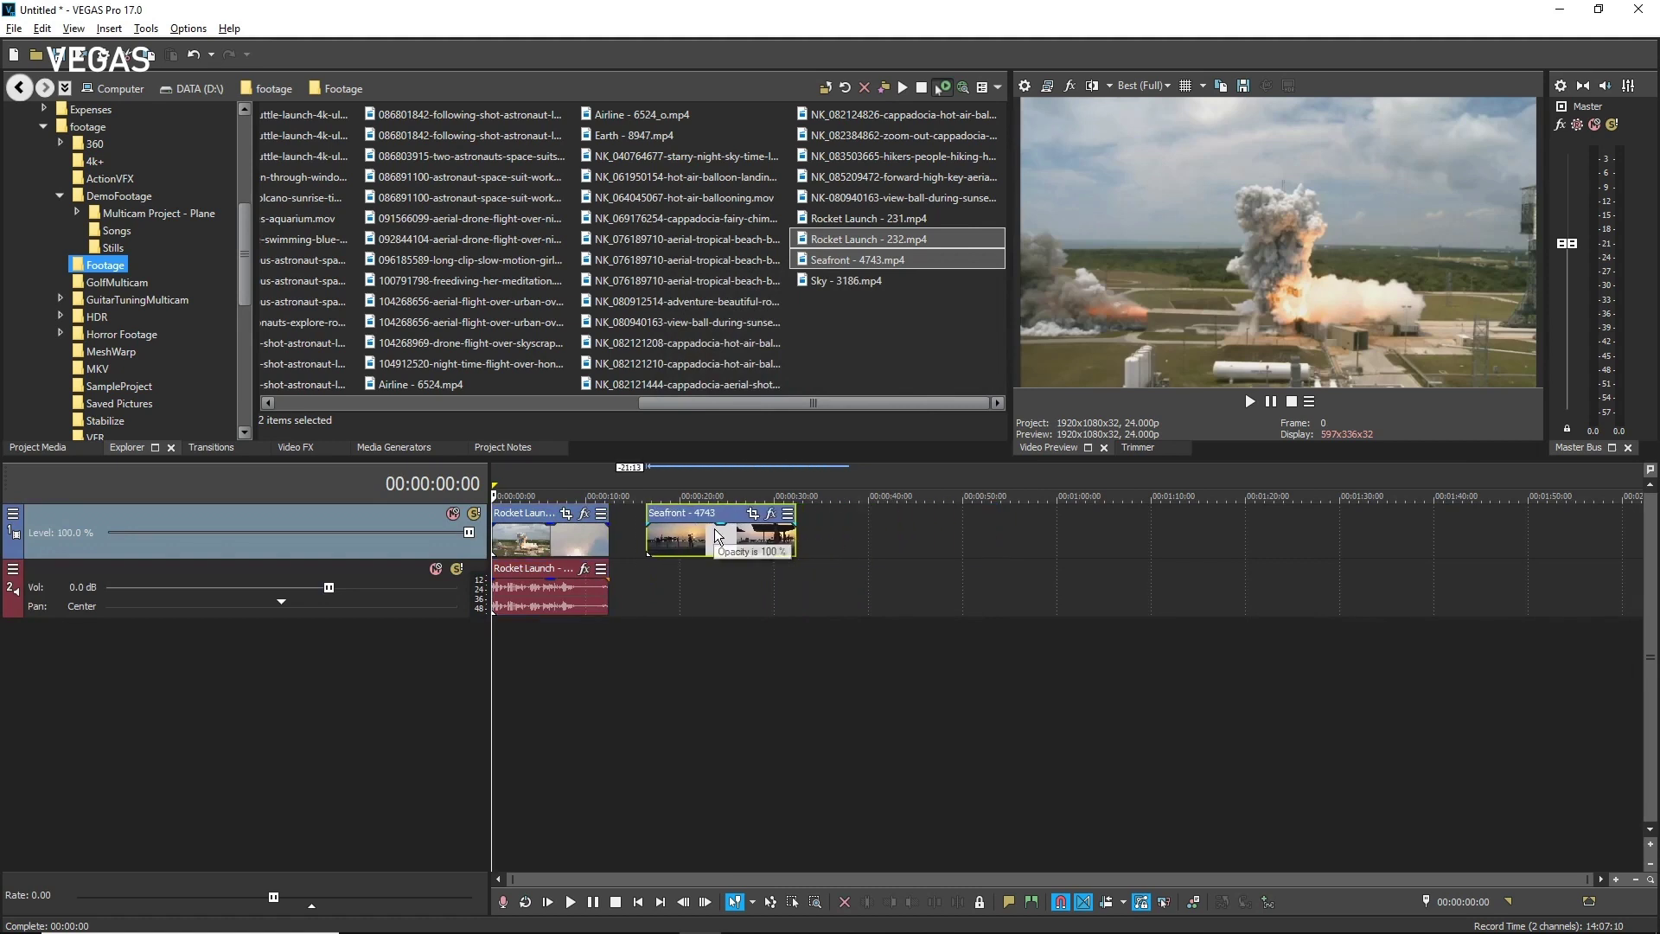
{"action": "left_click", "coordinate": [694, 590]}
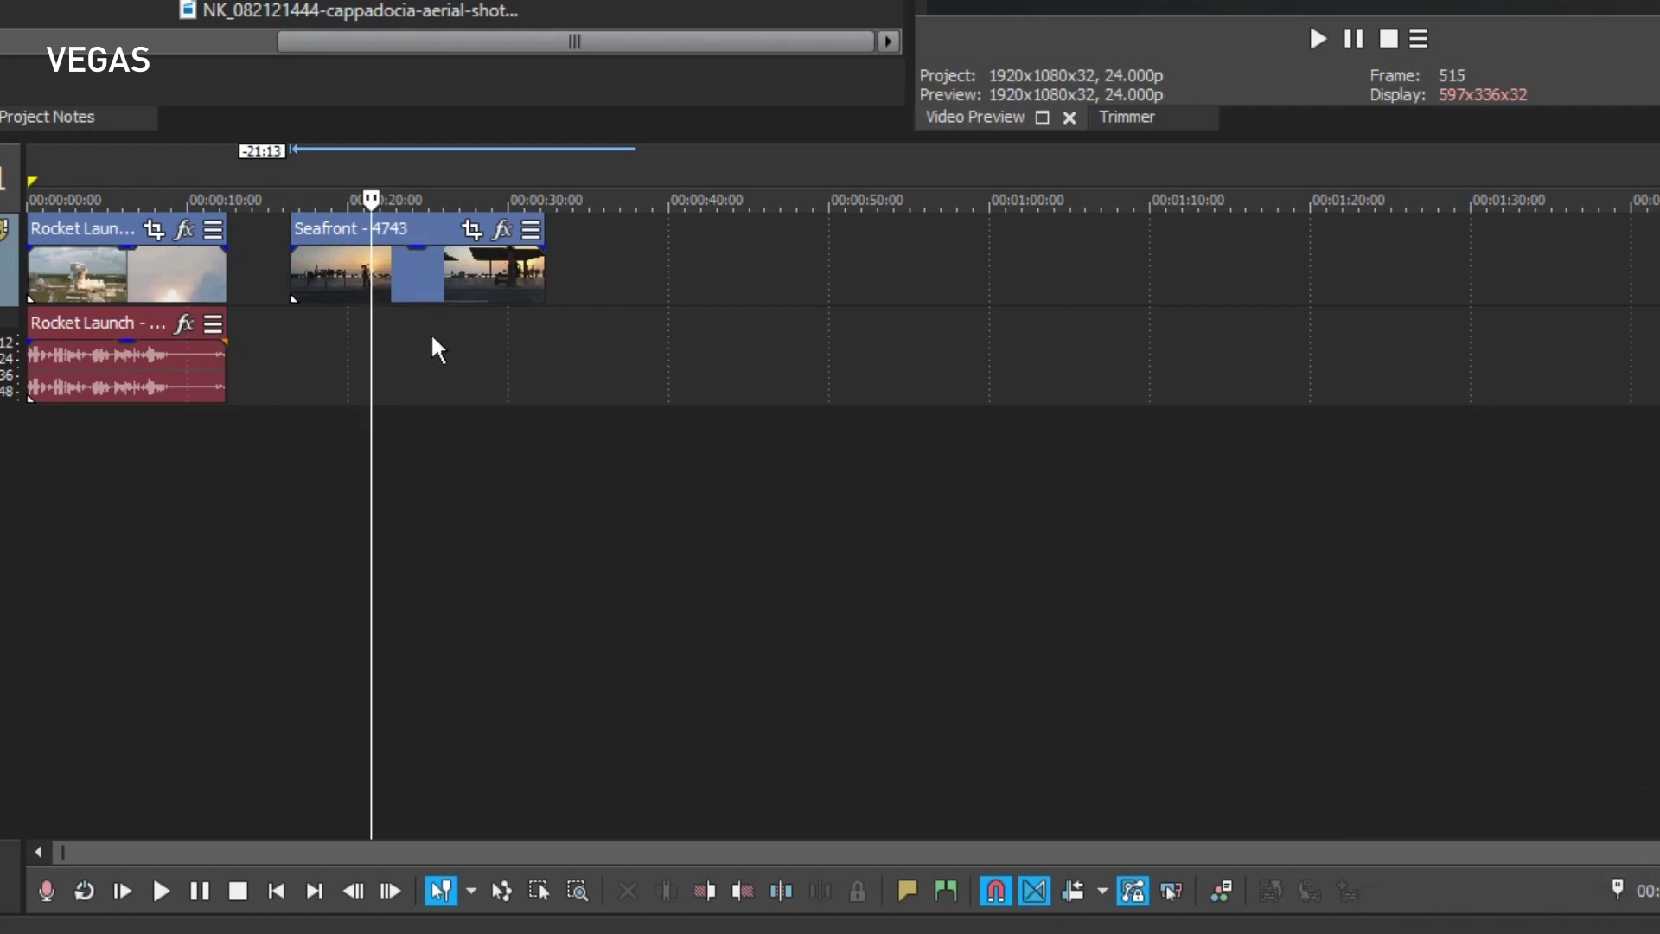
Nest the selected Rocket Launch and Seafront clips, saving the parent project as MyNewProject
{"action": "left_click", "coordinate": [393, 255]}
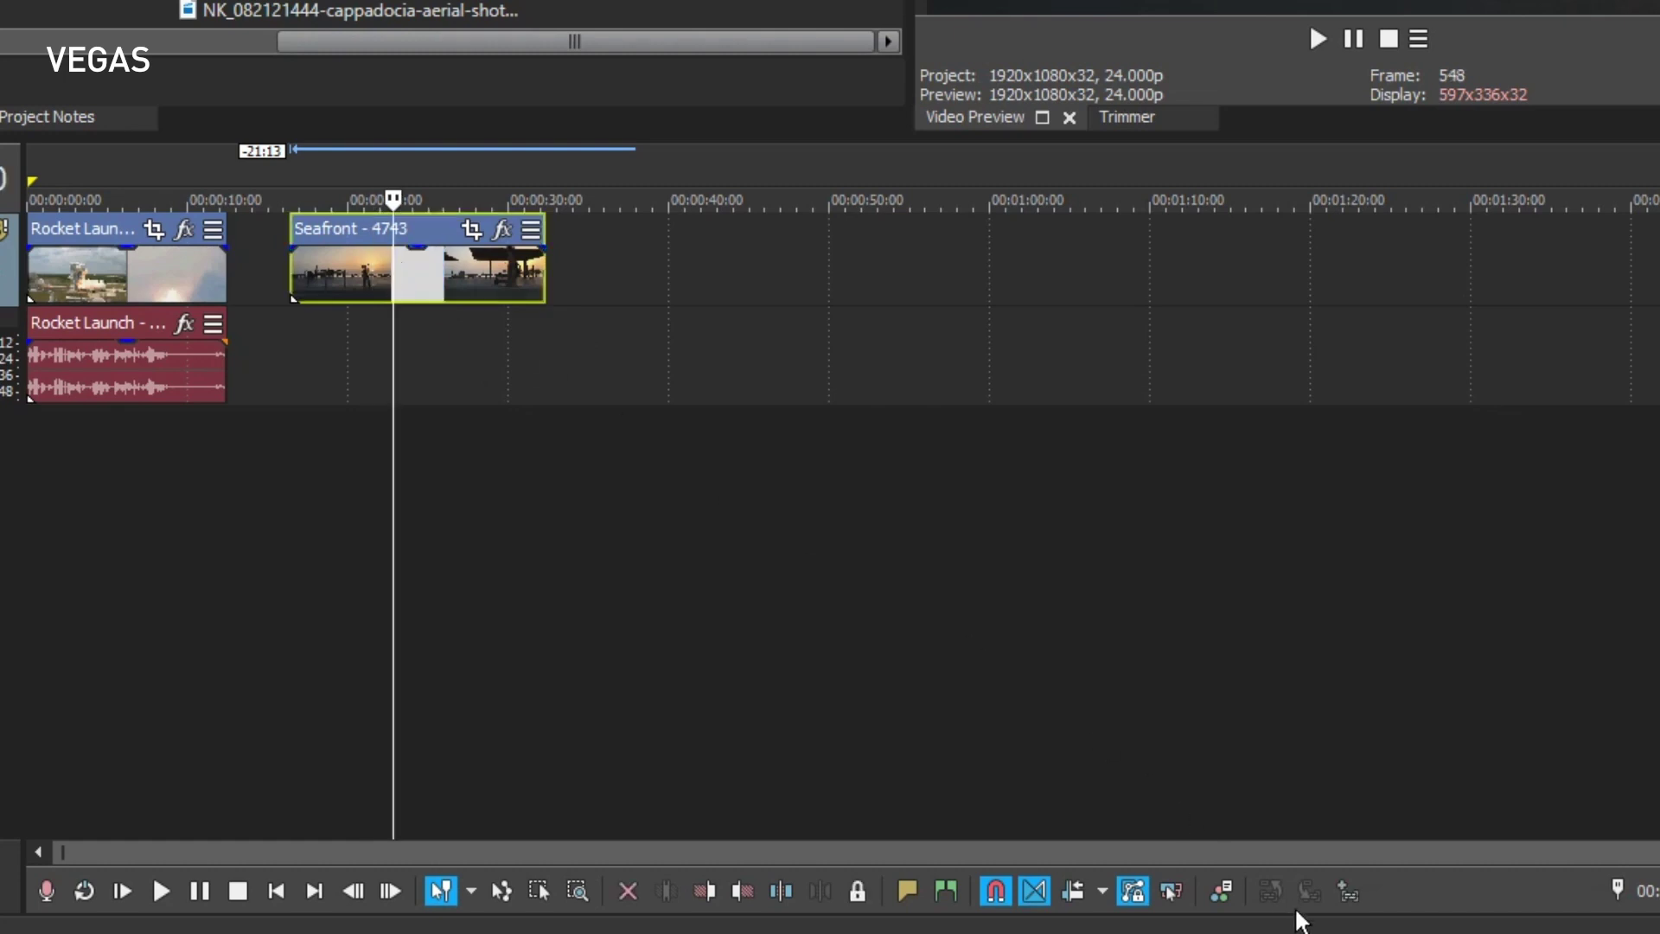
{"action": "left_click", "coordinate": [111, 265], "text": "ctrl"}
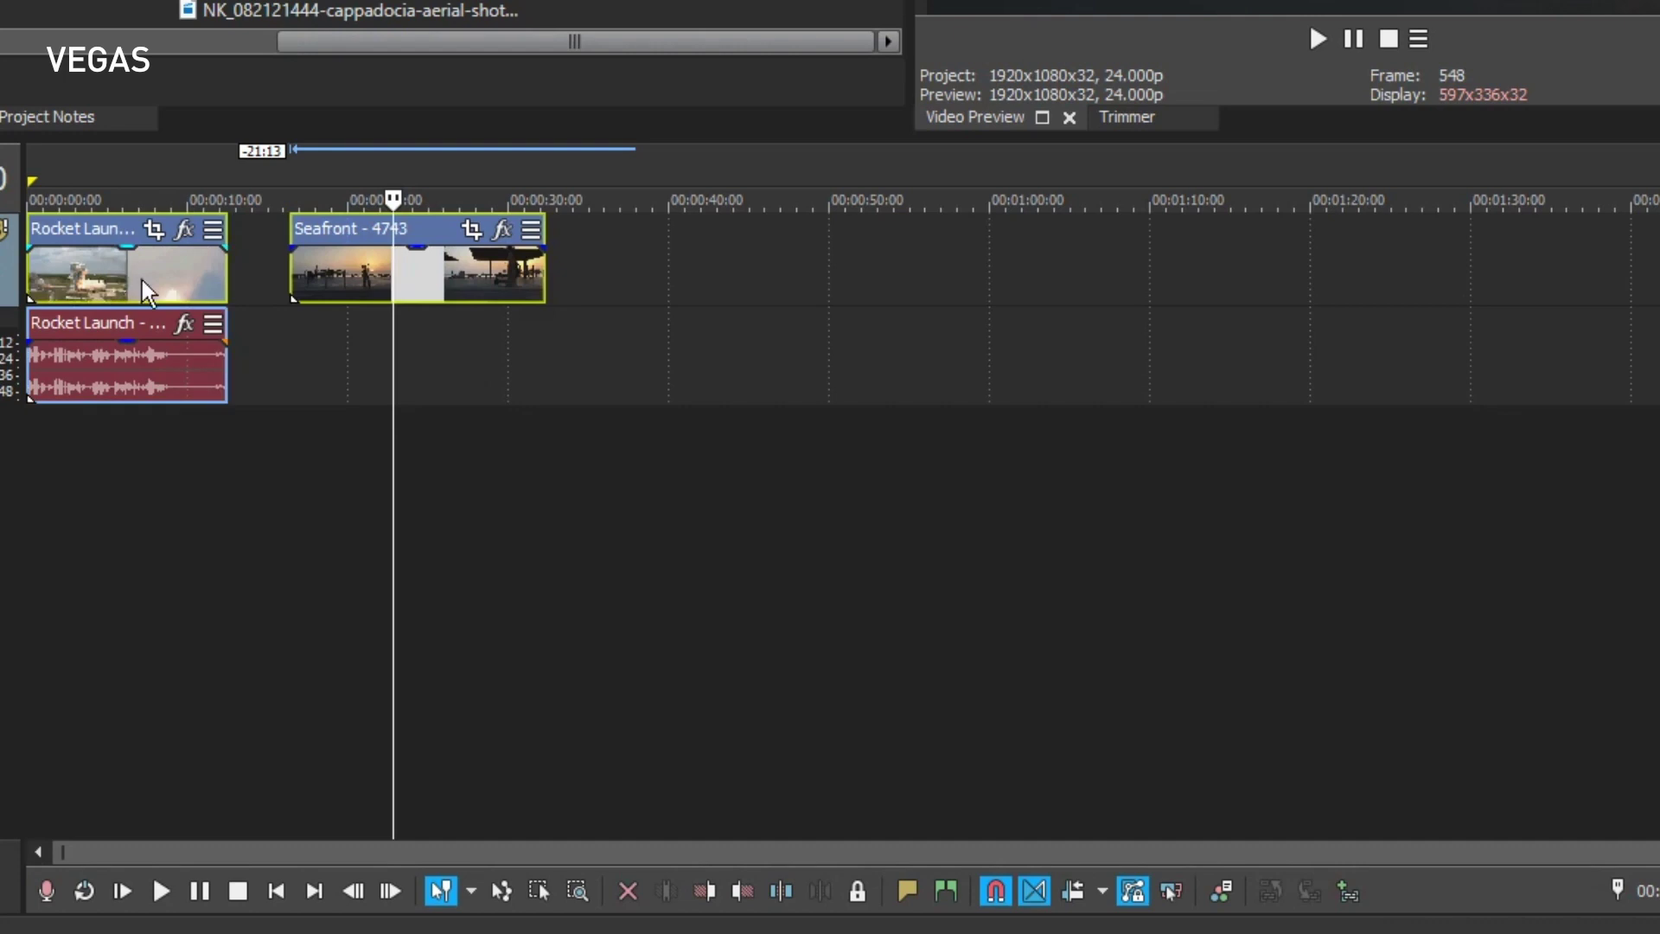
{"action": "left_click", "coordinate": [1346, 888]}
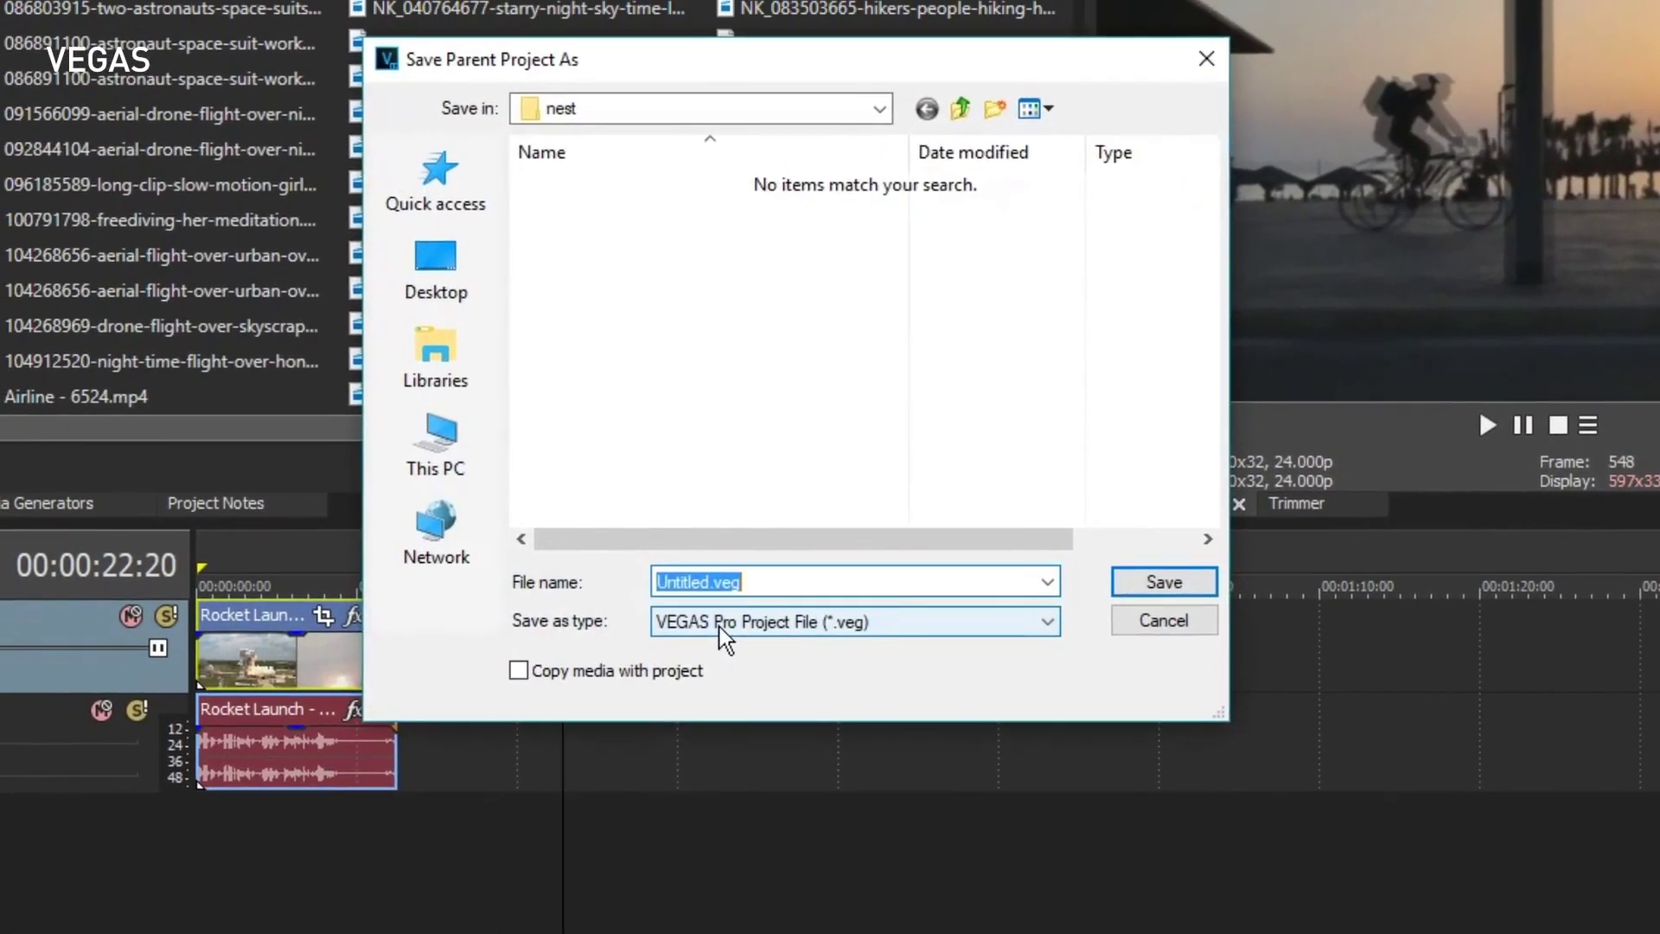
{"action": "type", "text": "My"}
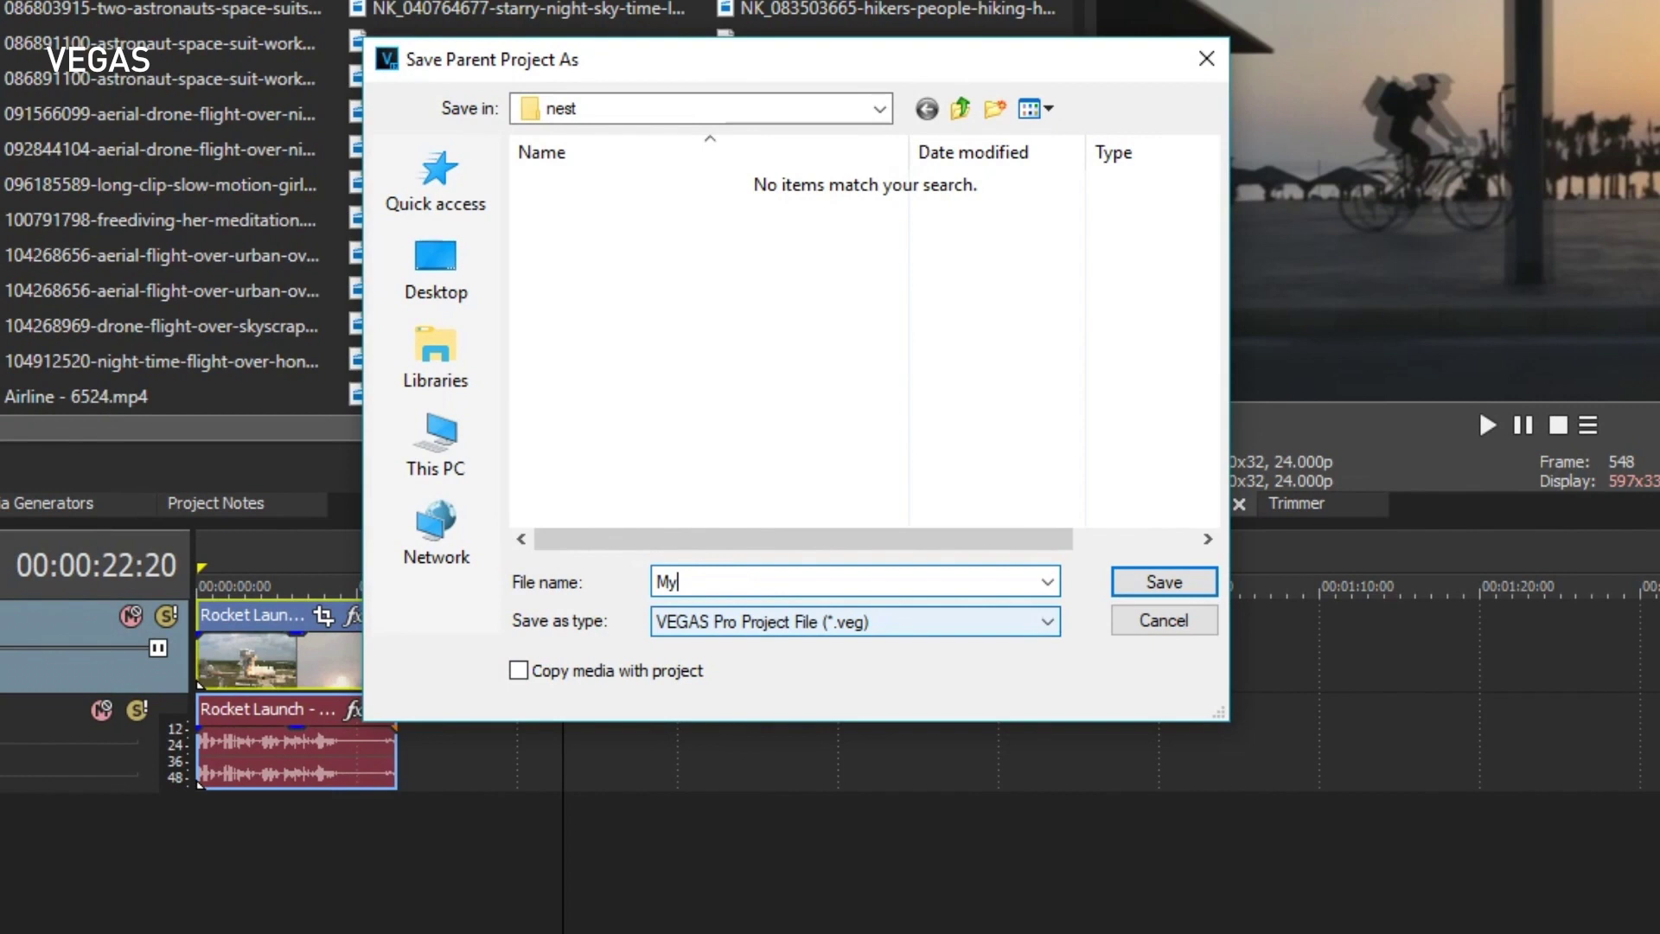
{"action": "type", "text": "NewProject"}
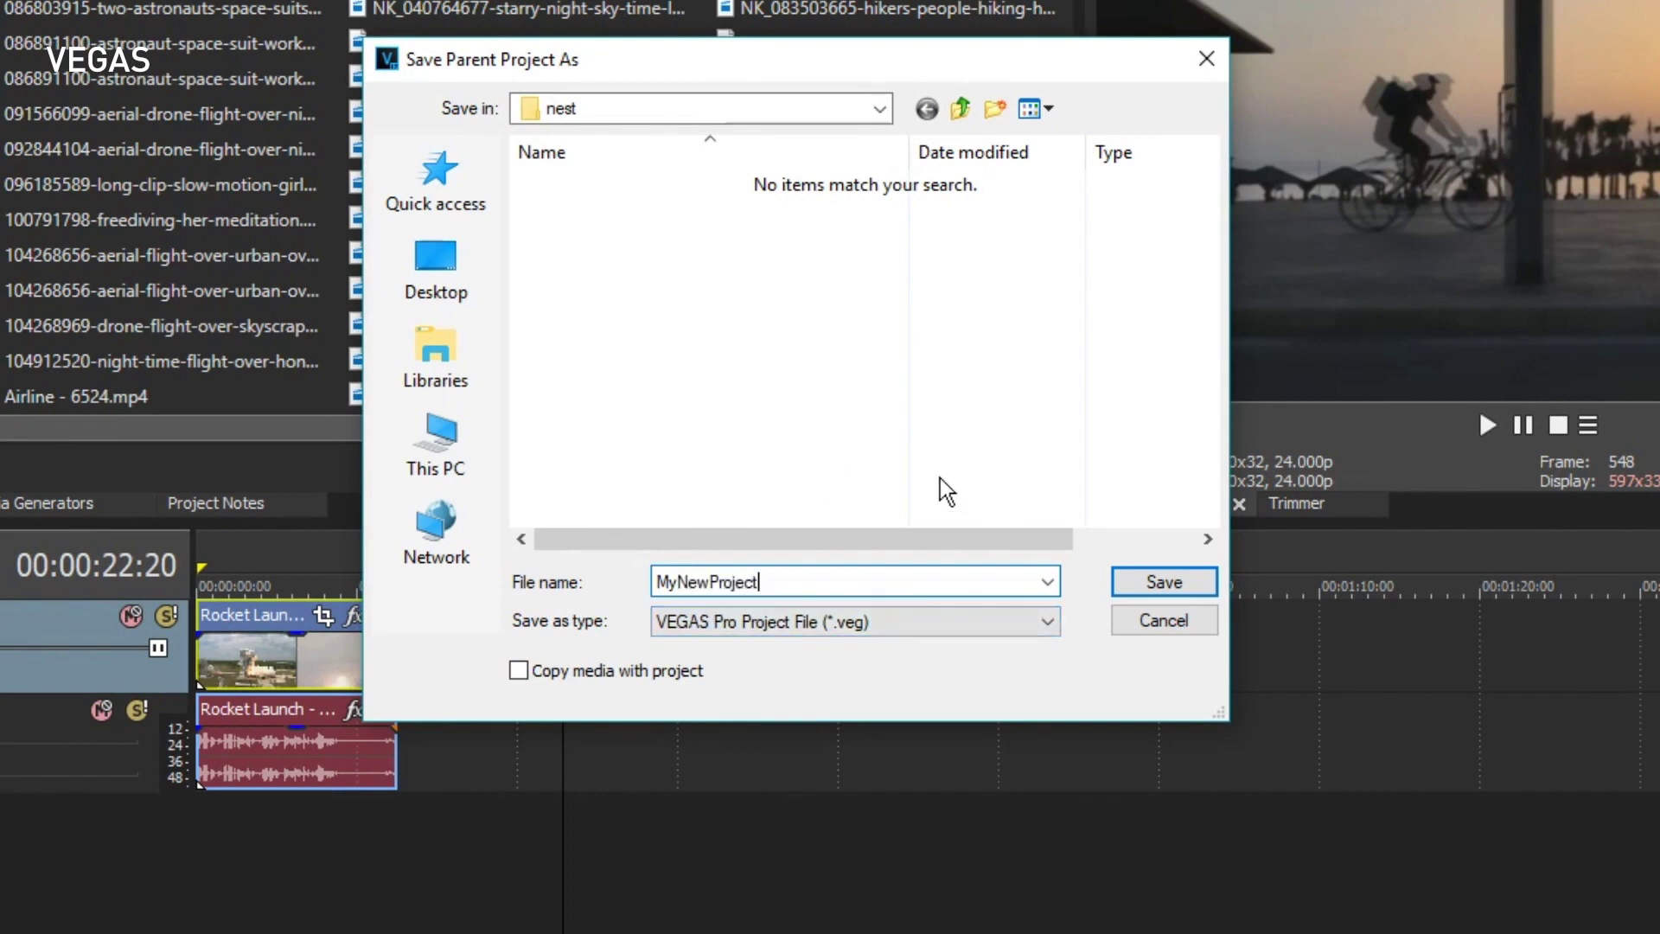
{"action": "left_click", "coordinate": [1163, 581]}
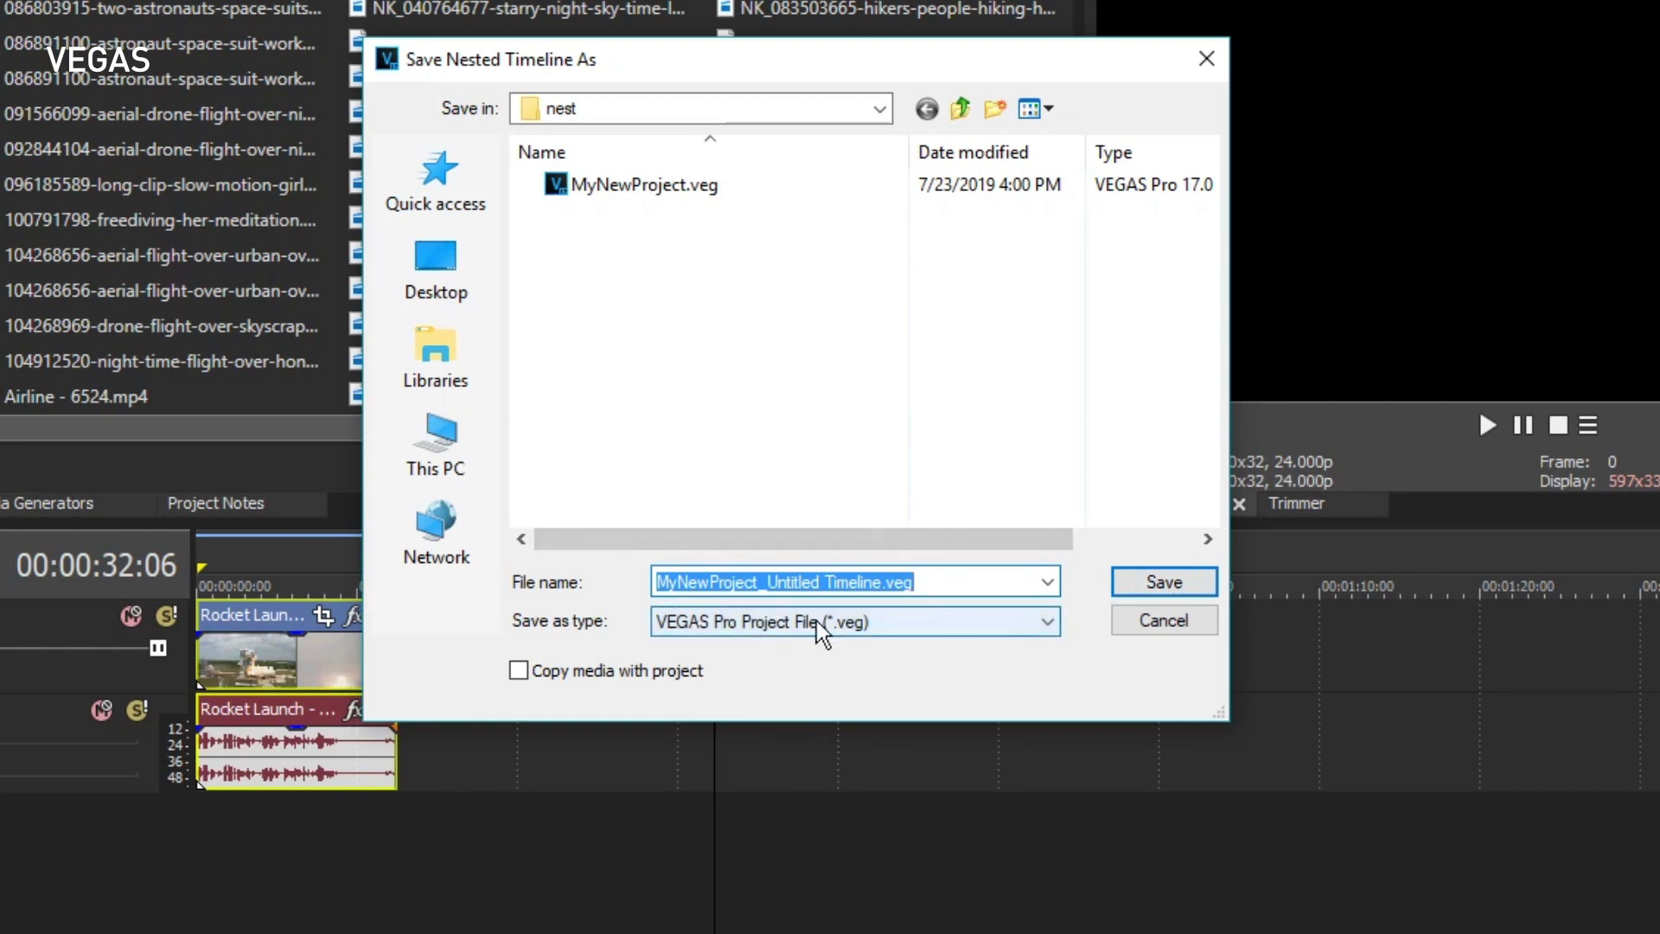
Replace 'Untitled Timeline' in the nested file name with Nest01, giving MyNewProject_Nest01.veg
{"action": "left_click", "coordinate": [870, 577]}
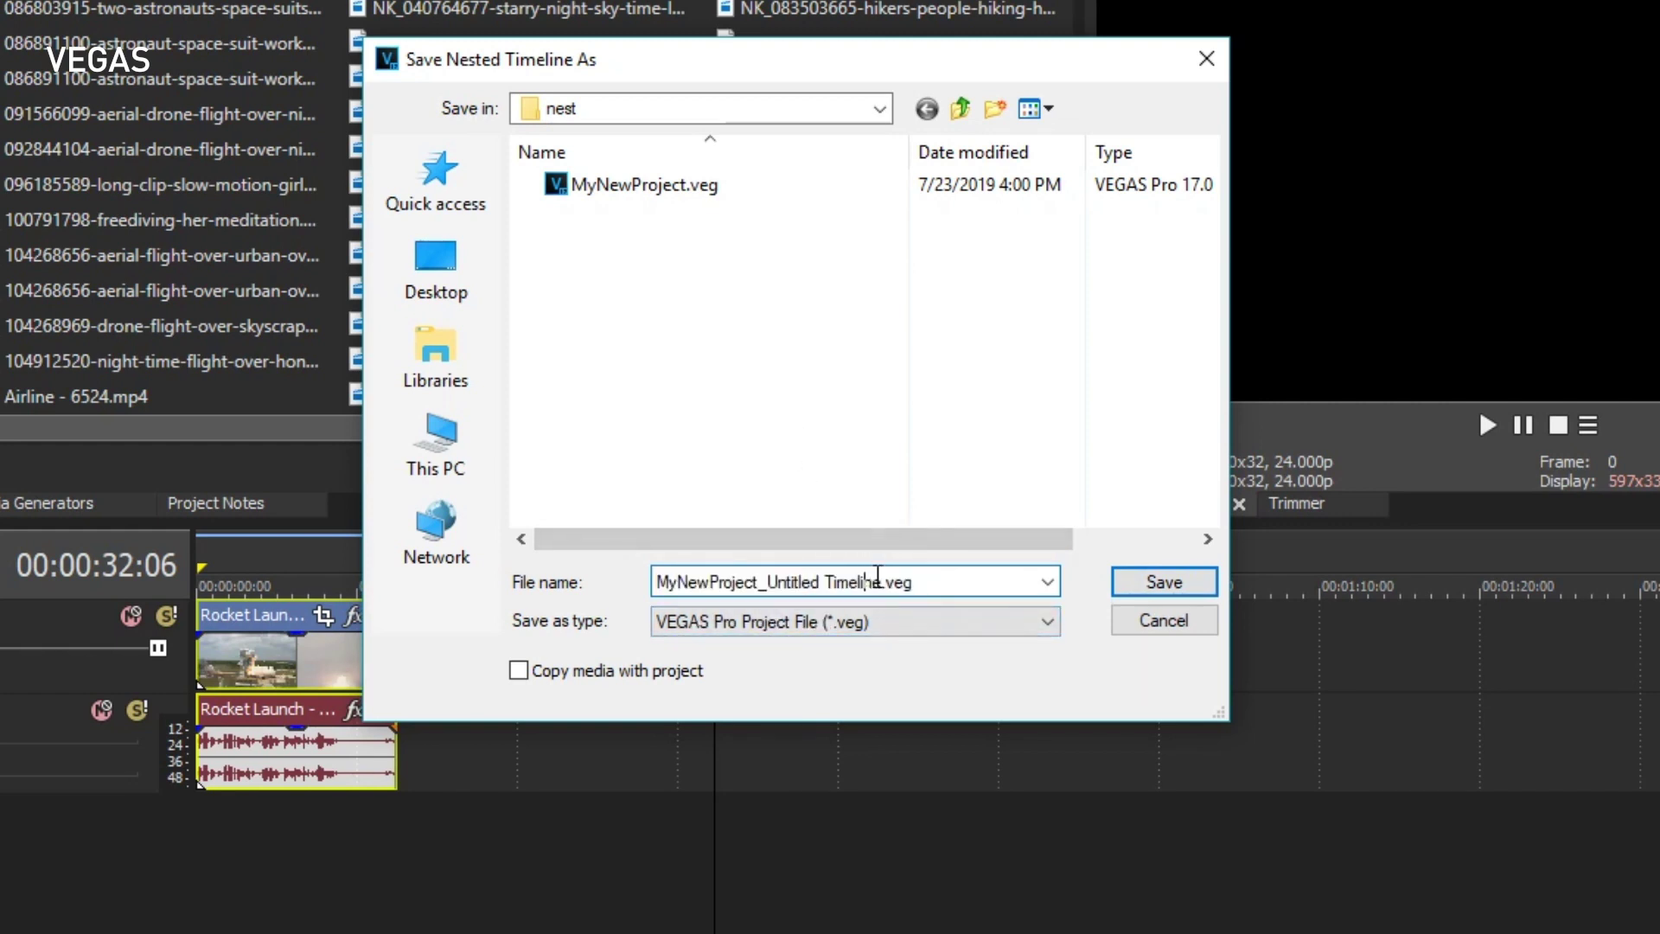
{"action": "left_click_drag", "start_coordinate": [881, 579], "coordinate": [768, 579]}
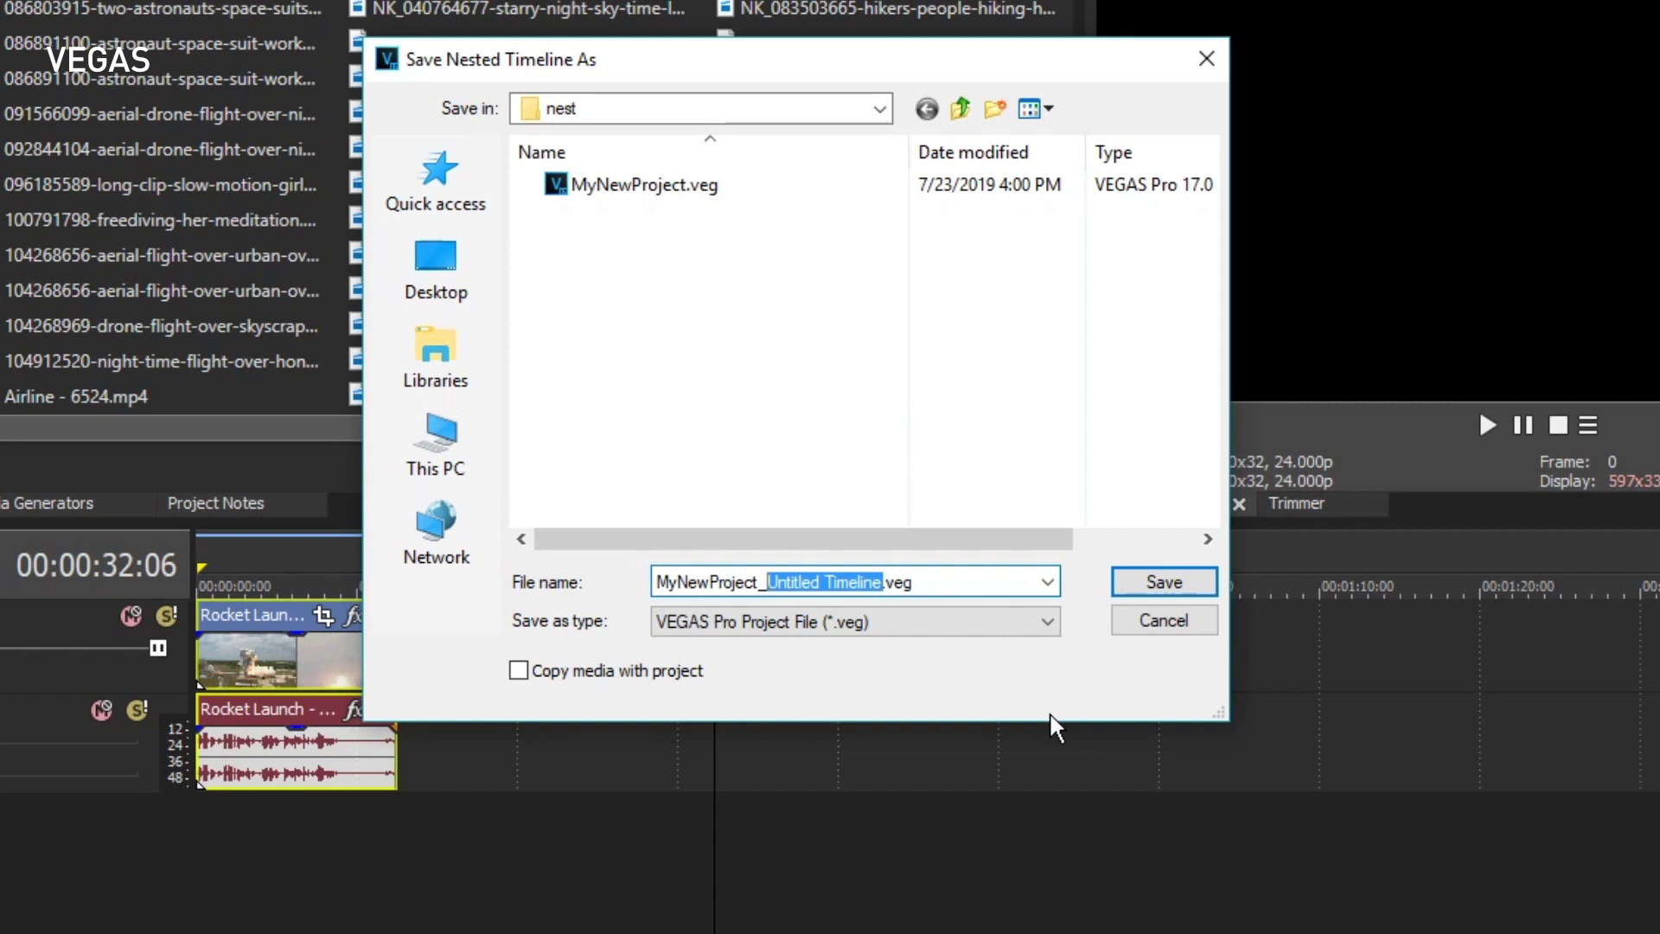
{"action": "type", "text": "Nest"}
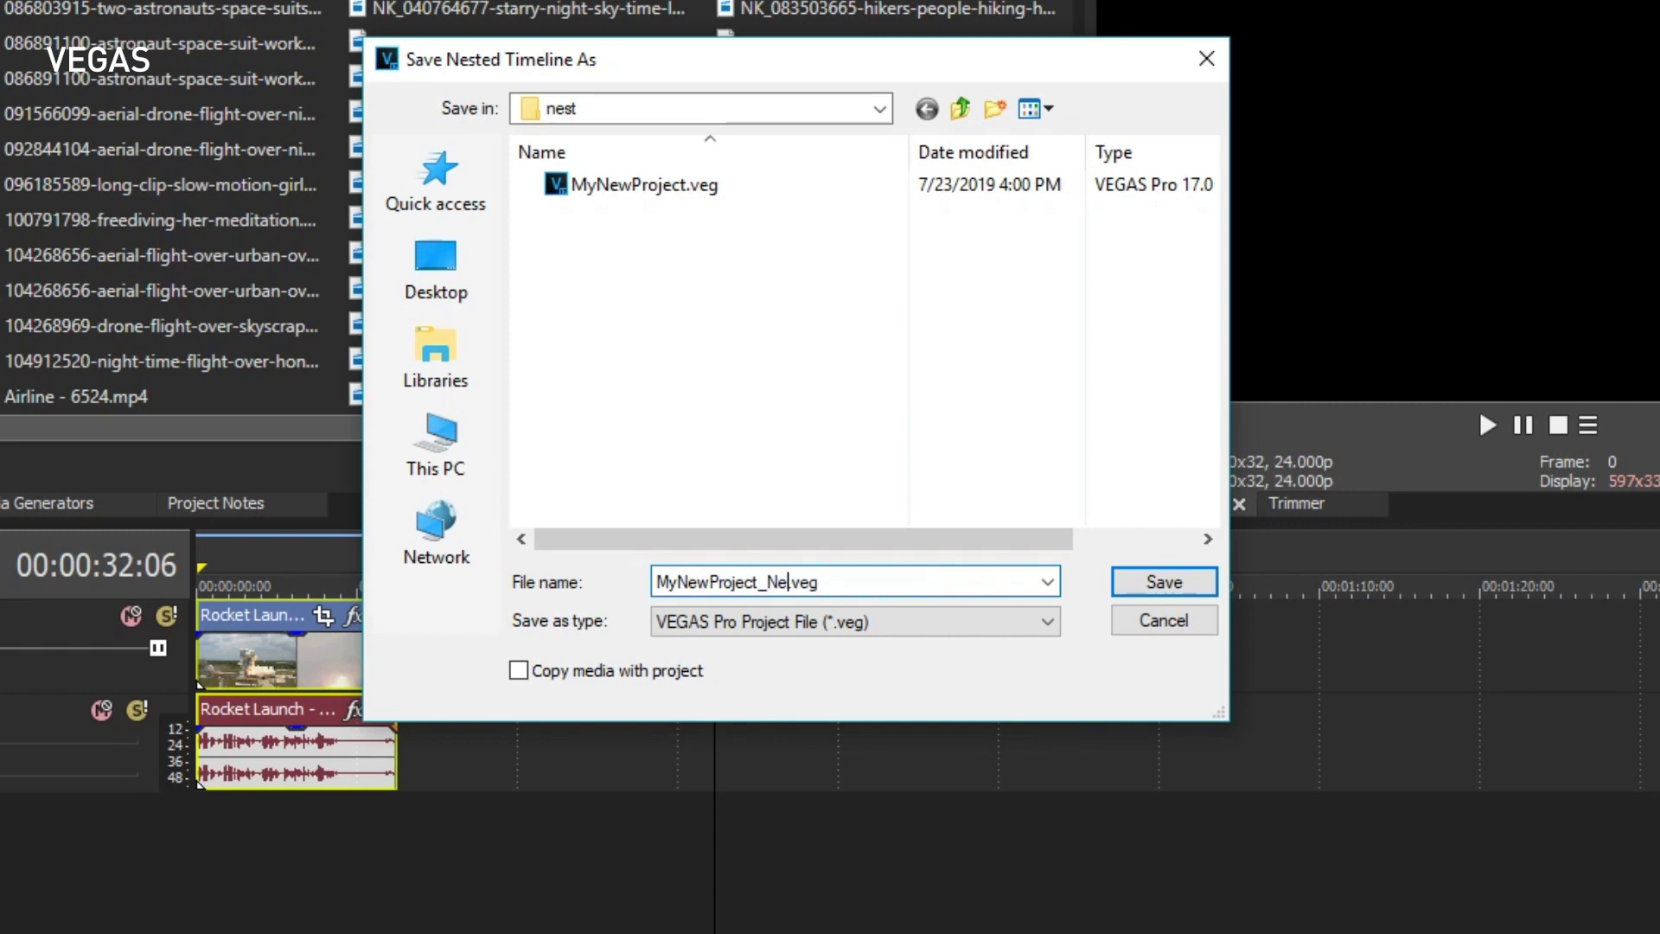
{"action": "type", "text": "01"}
Save MyNewProject_Nest01.veg, view it as one event in the parent, then return to its clips
{"action": "left_click", "coordinate": [1165, 584]}
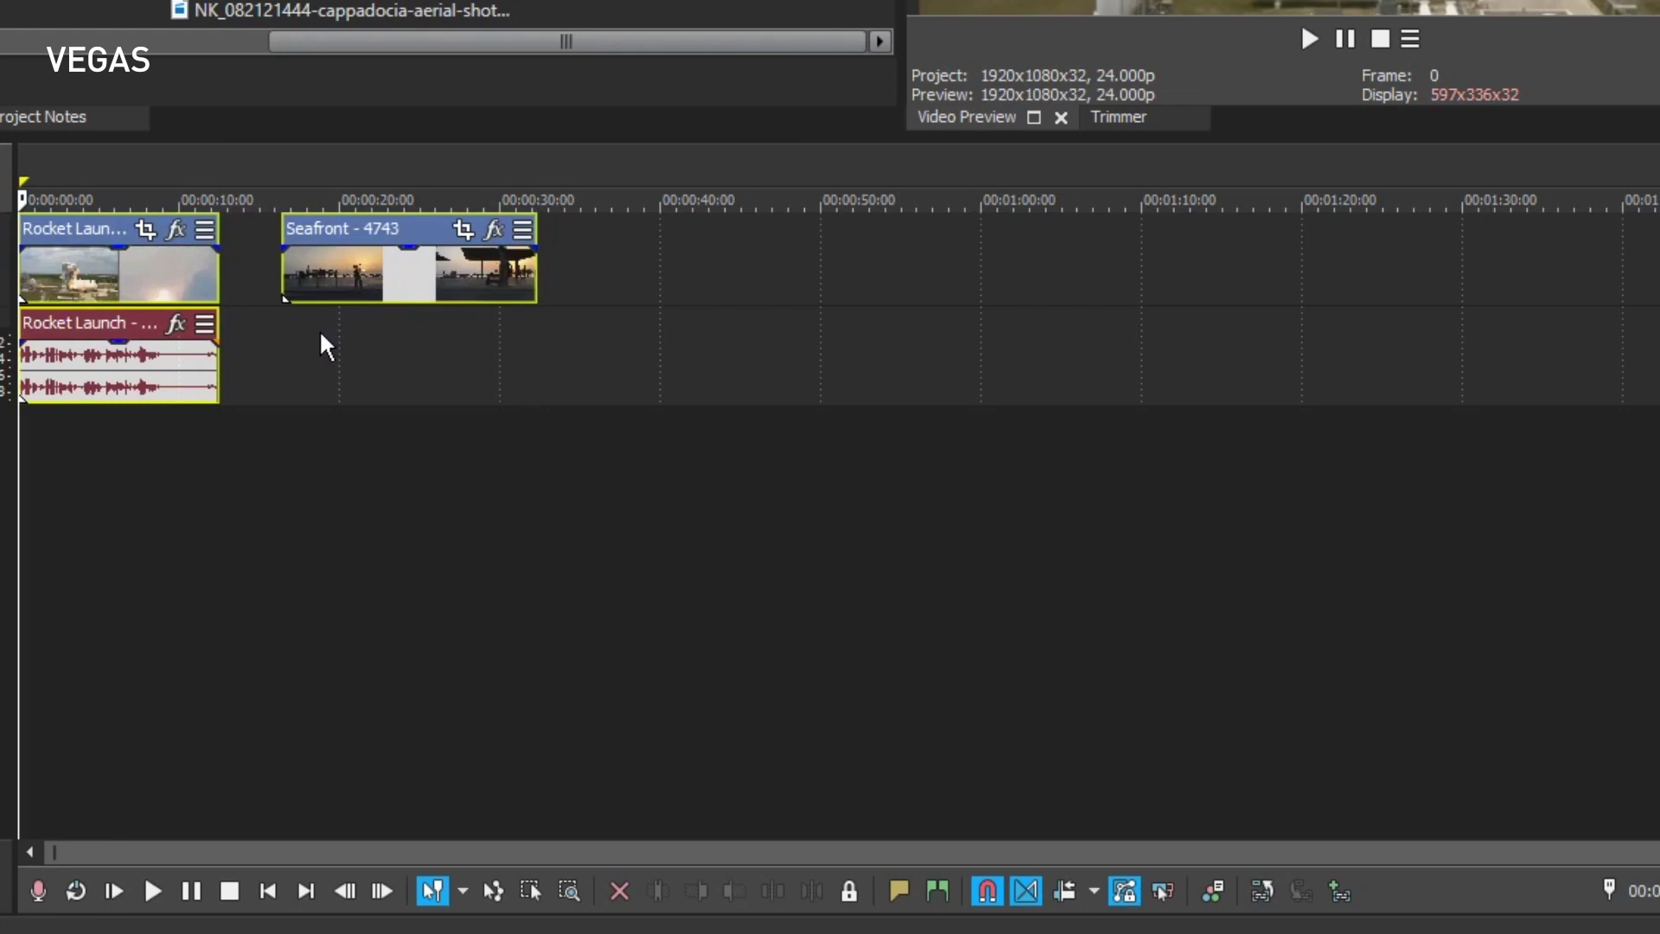
{"action": "left_click", "coordinate": [1261, 885]}
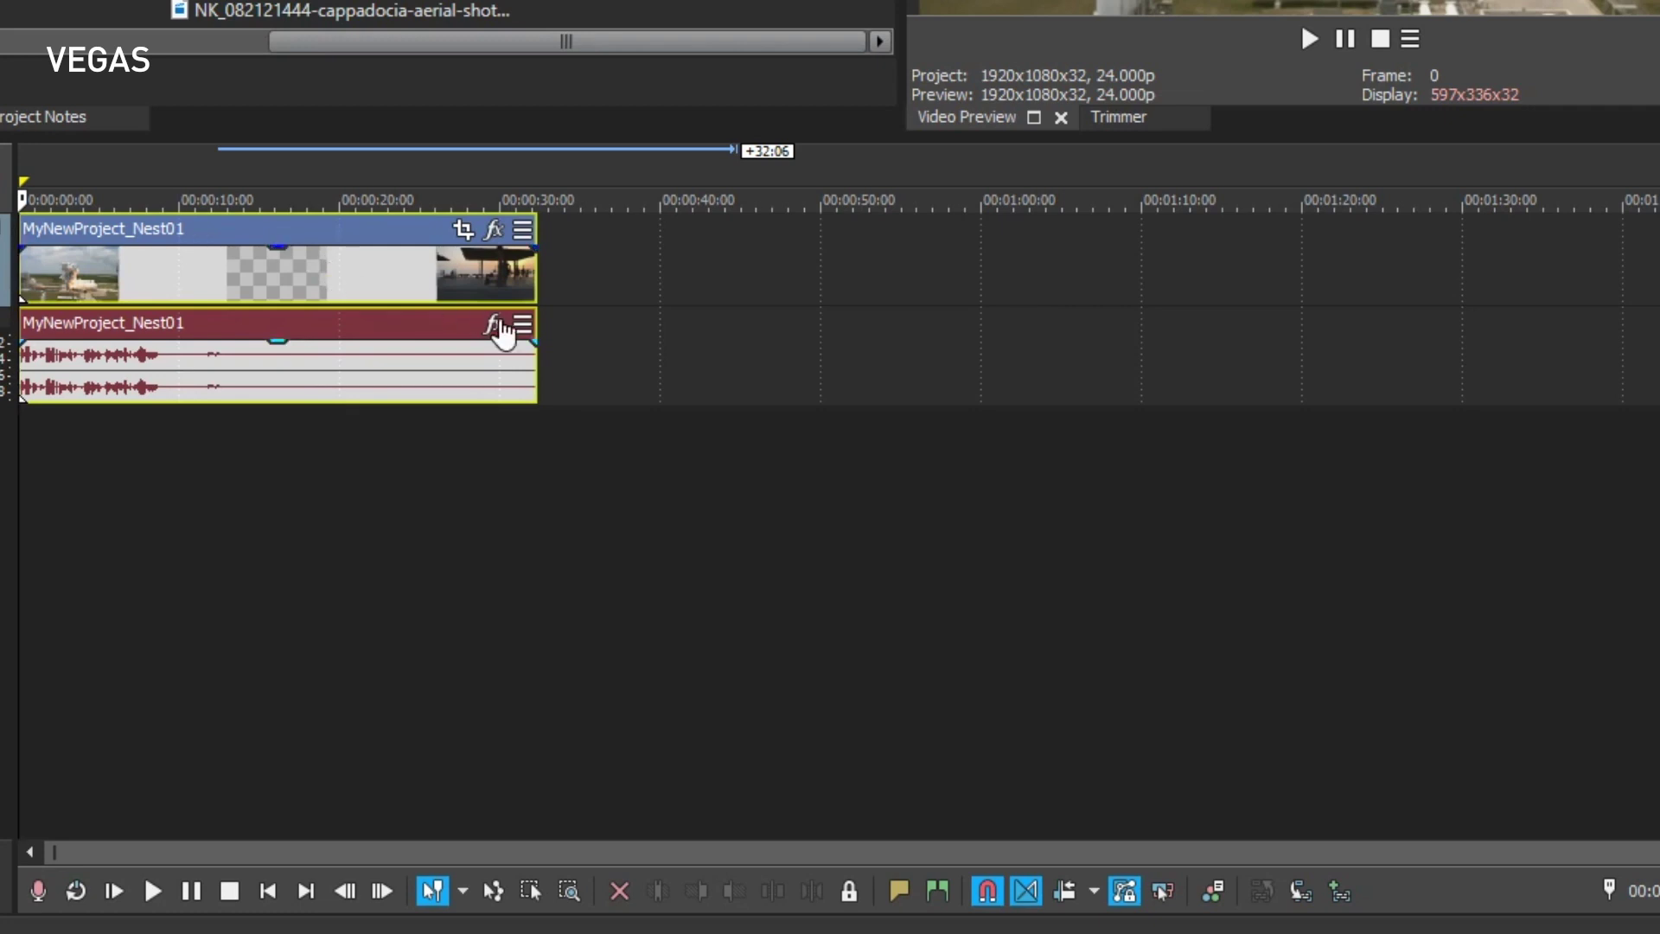
{"action": "left_click", "coordinate": [1299, 891]}
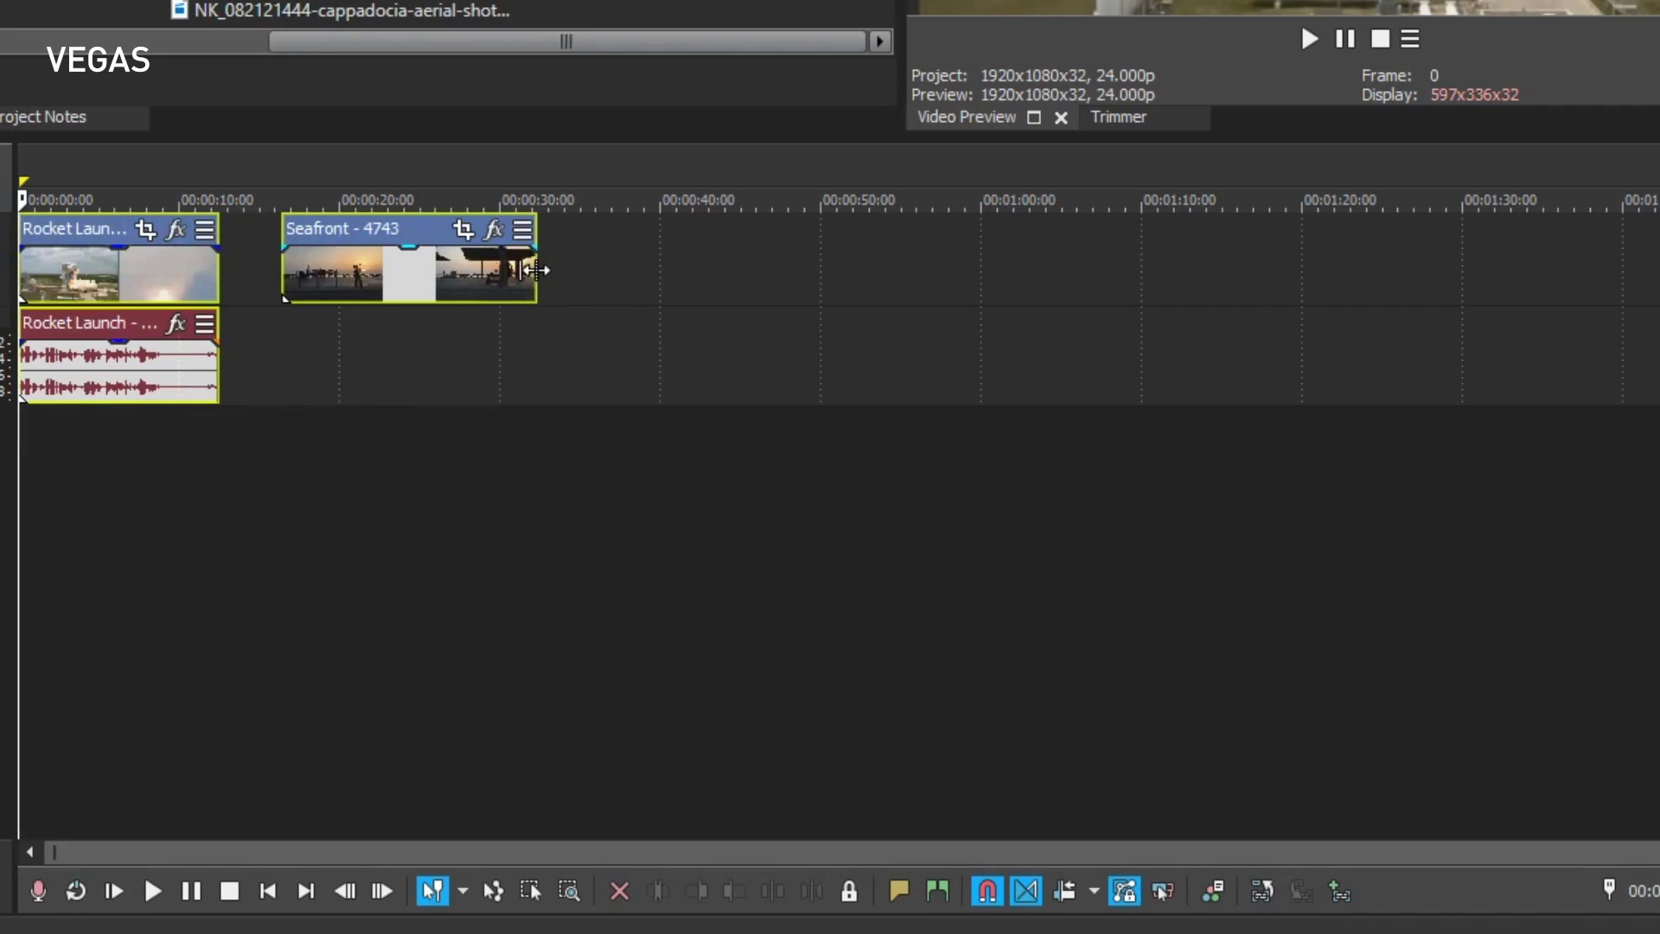
Shorten Seafront, apply the Maximum Swirl, Clockwise preset to Rocket Launch - 232, and preview both clips
{"action": "left_click_drag", "start_coordinate": [536, 268], "coordinate": [359, 269]}
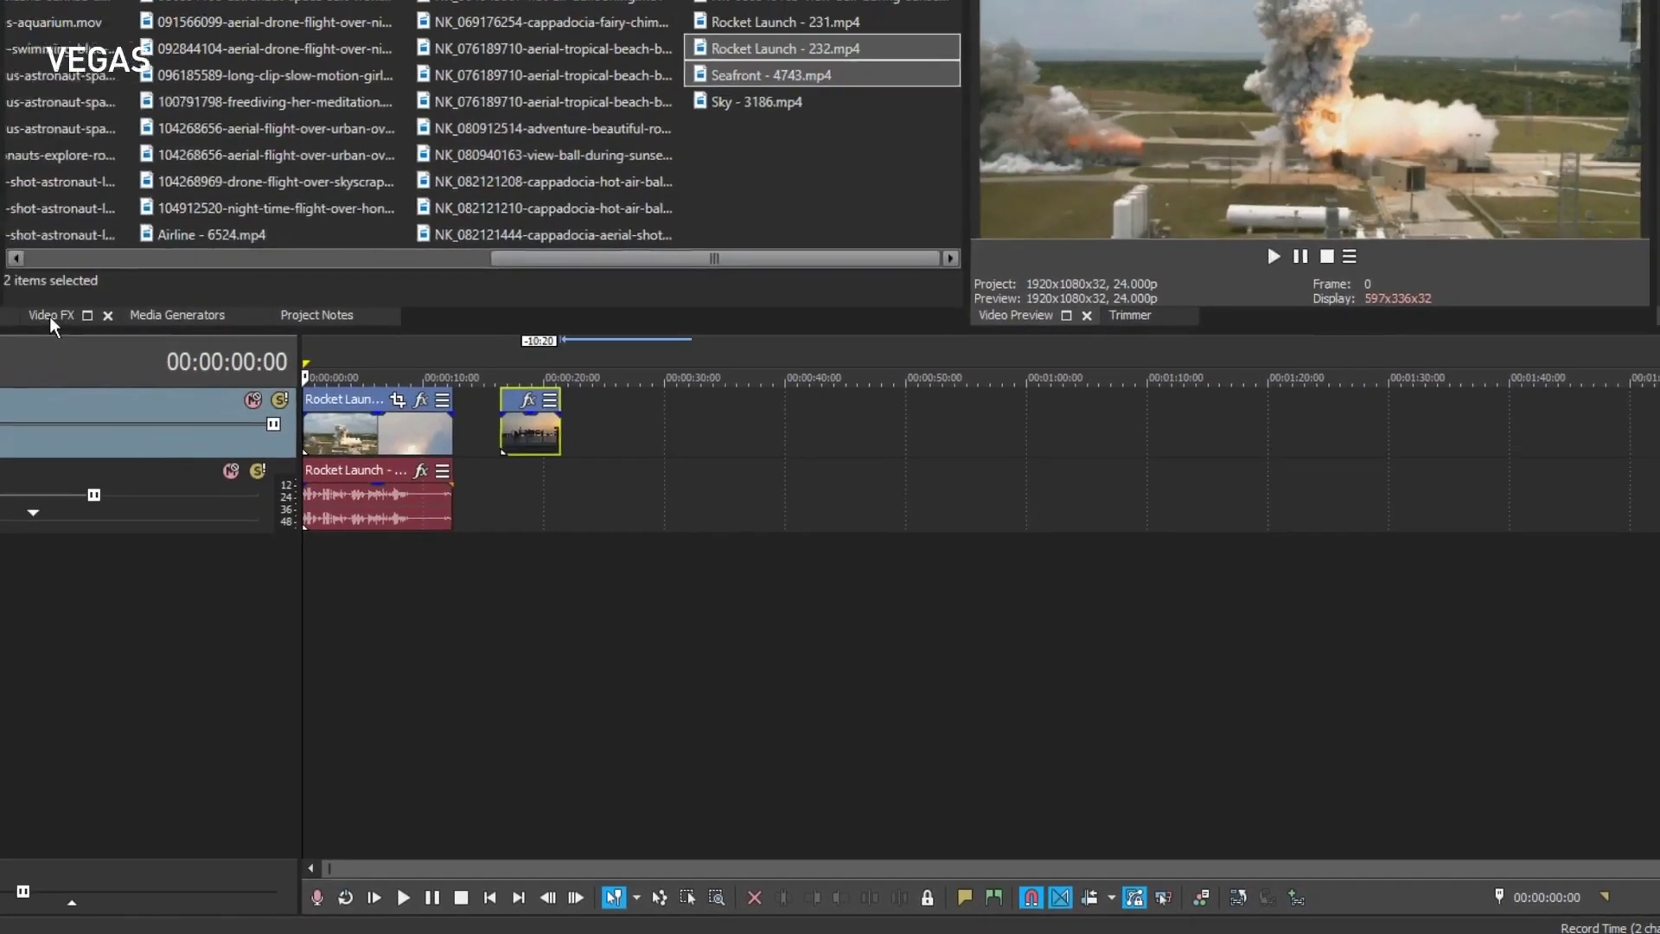
{"action": "left_click", "coordinate": [51, 316]}
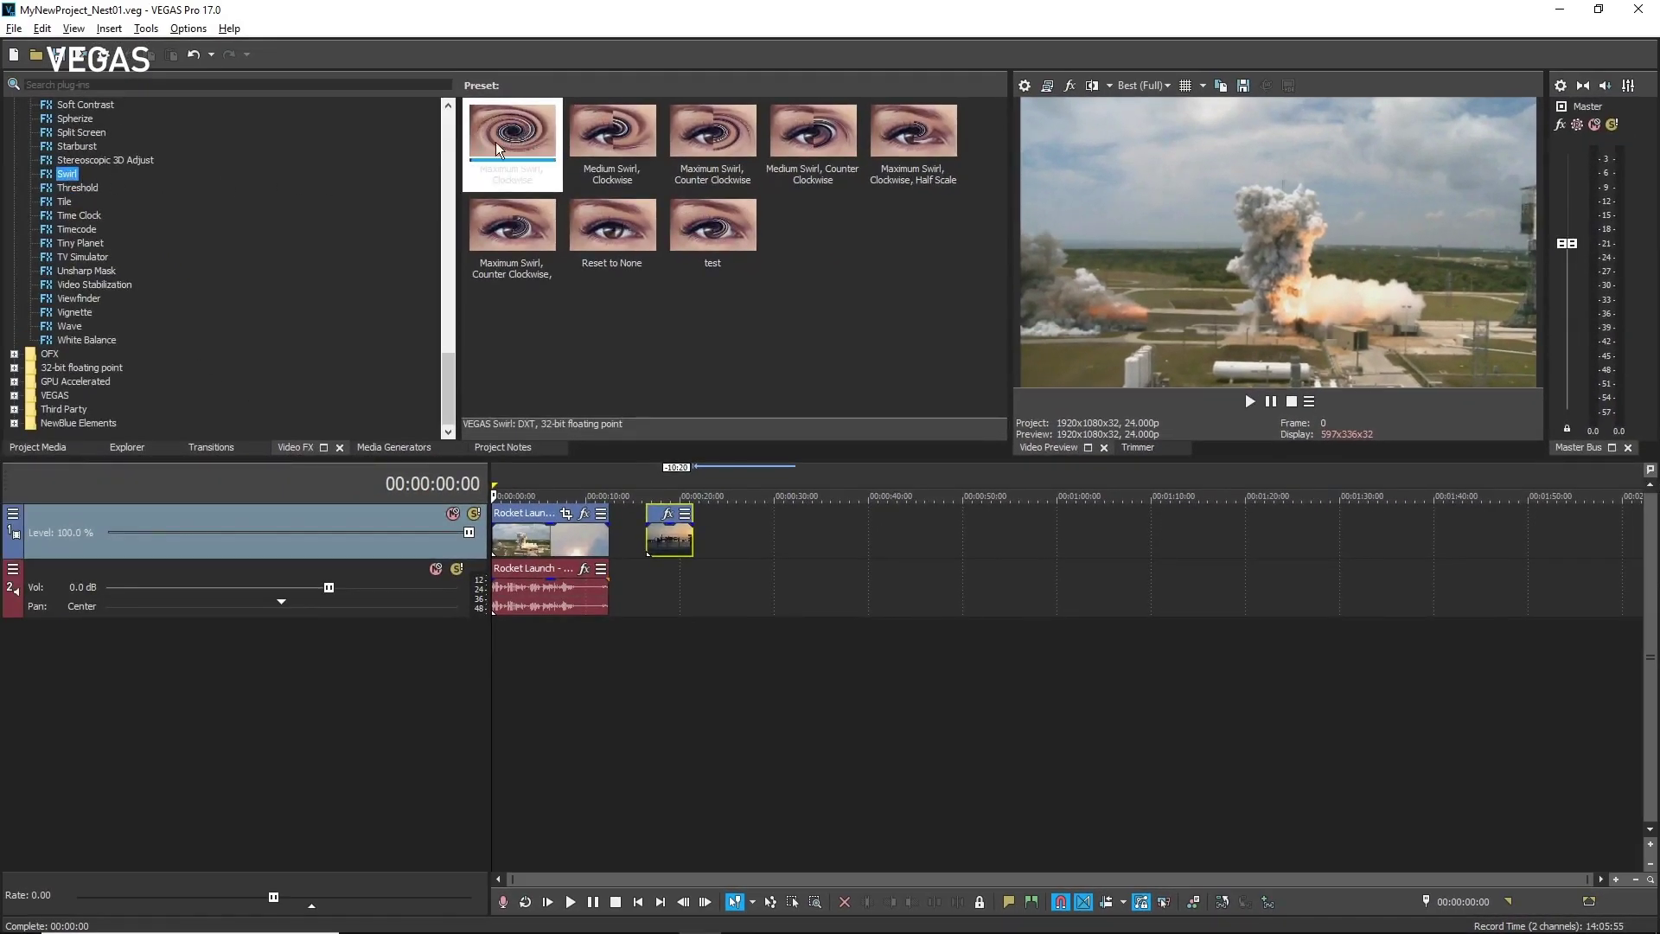
{"action": "left_click_drag", "start_coordinate": [515, 136], "coordinate": [538, 545]}
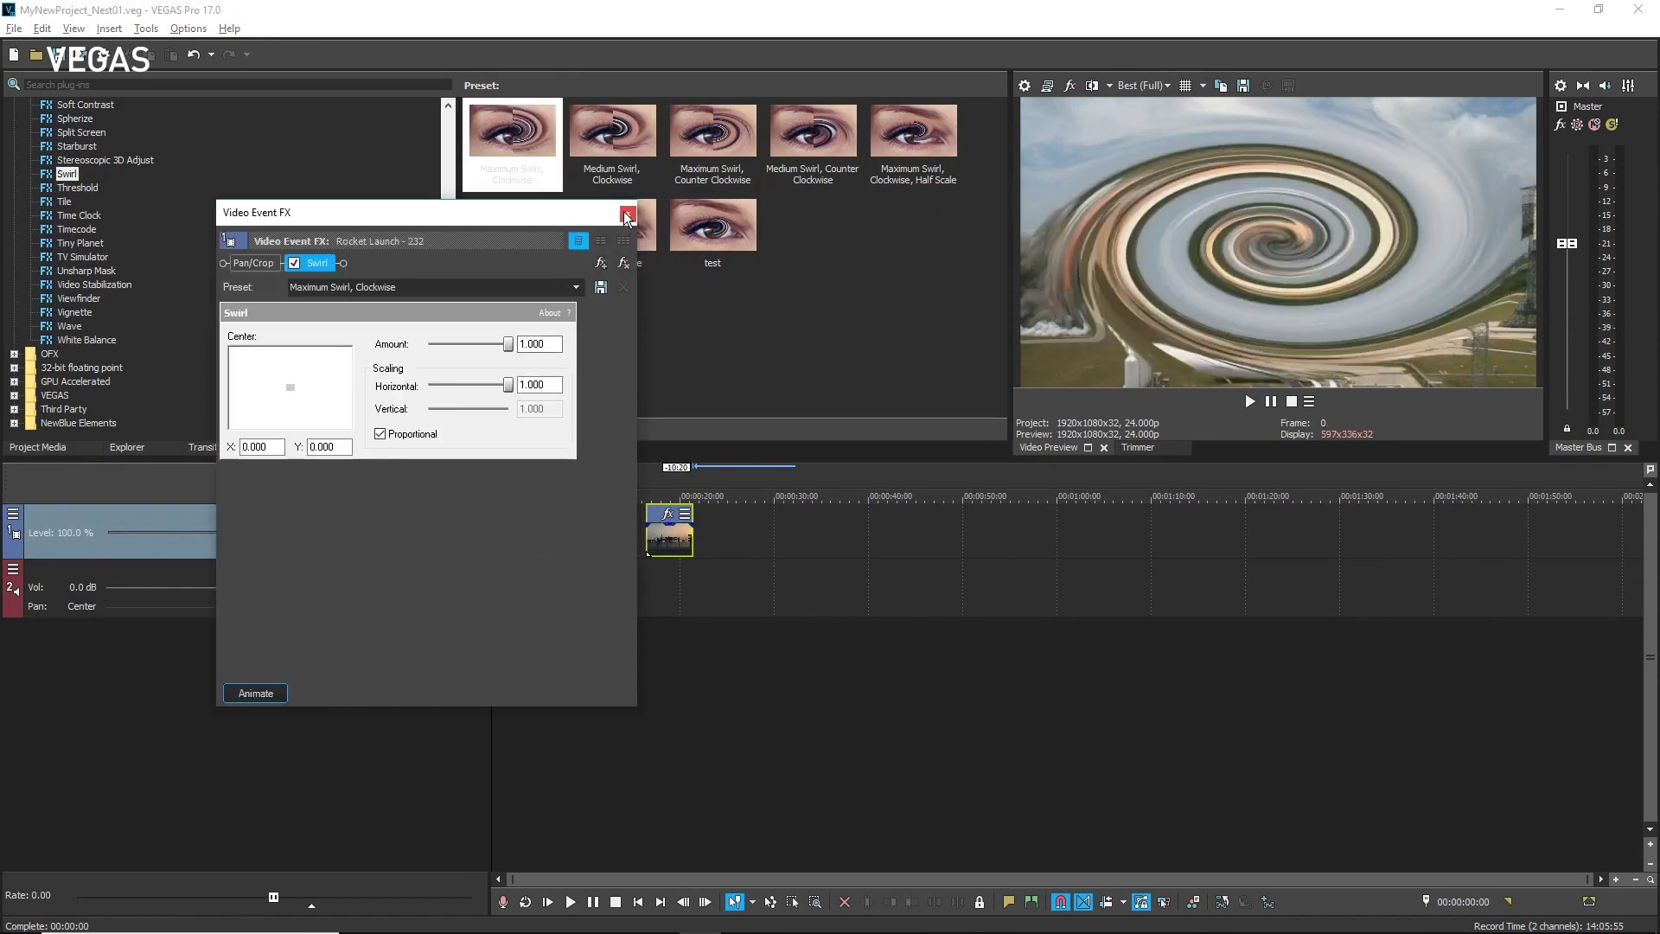
{"action": "left_click", "coordinate": [627, 213]}
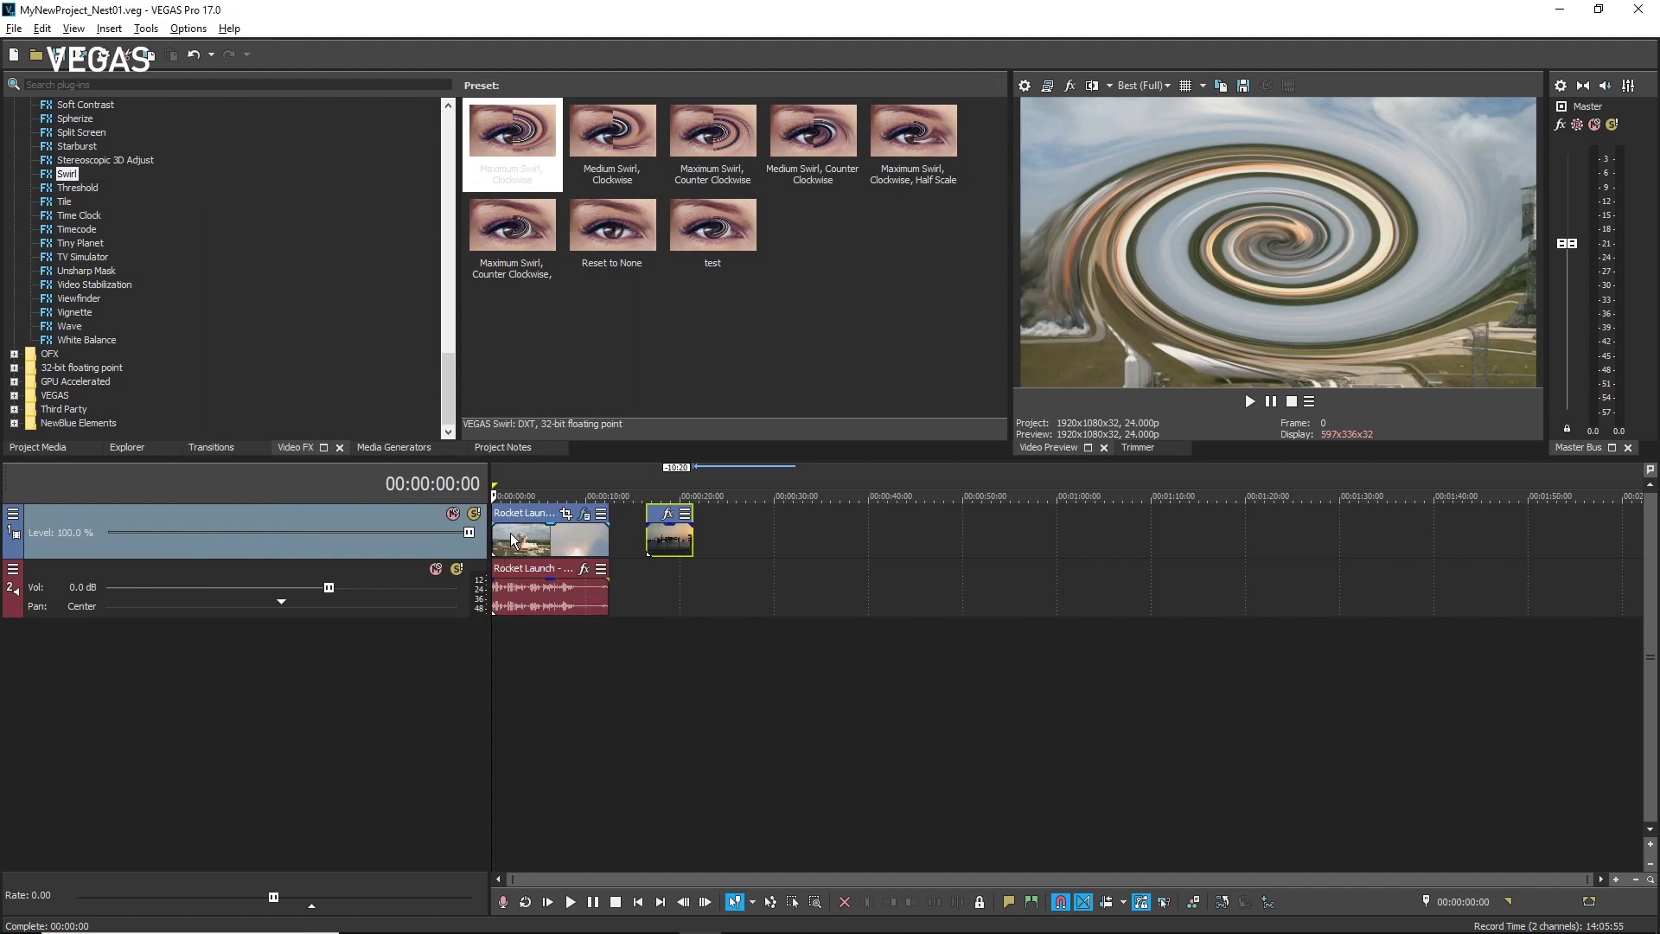
{"action": "left_click", "coordinate": [511, 541]}
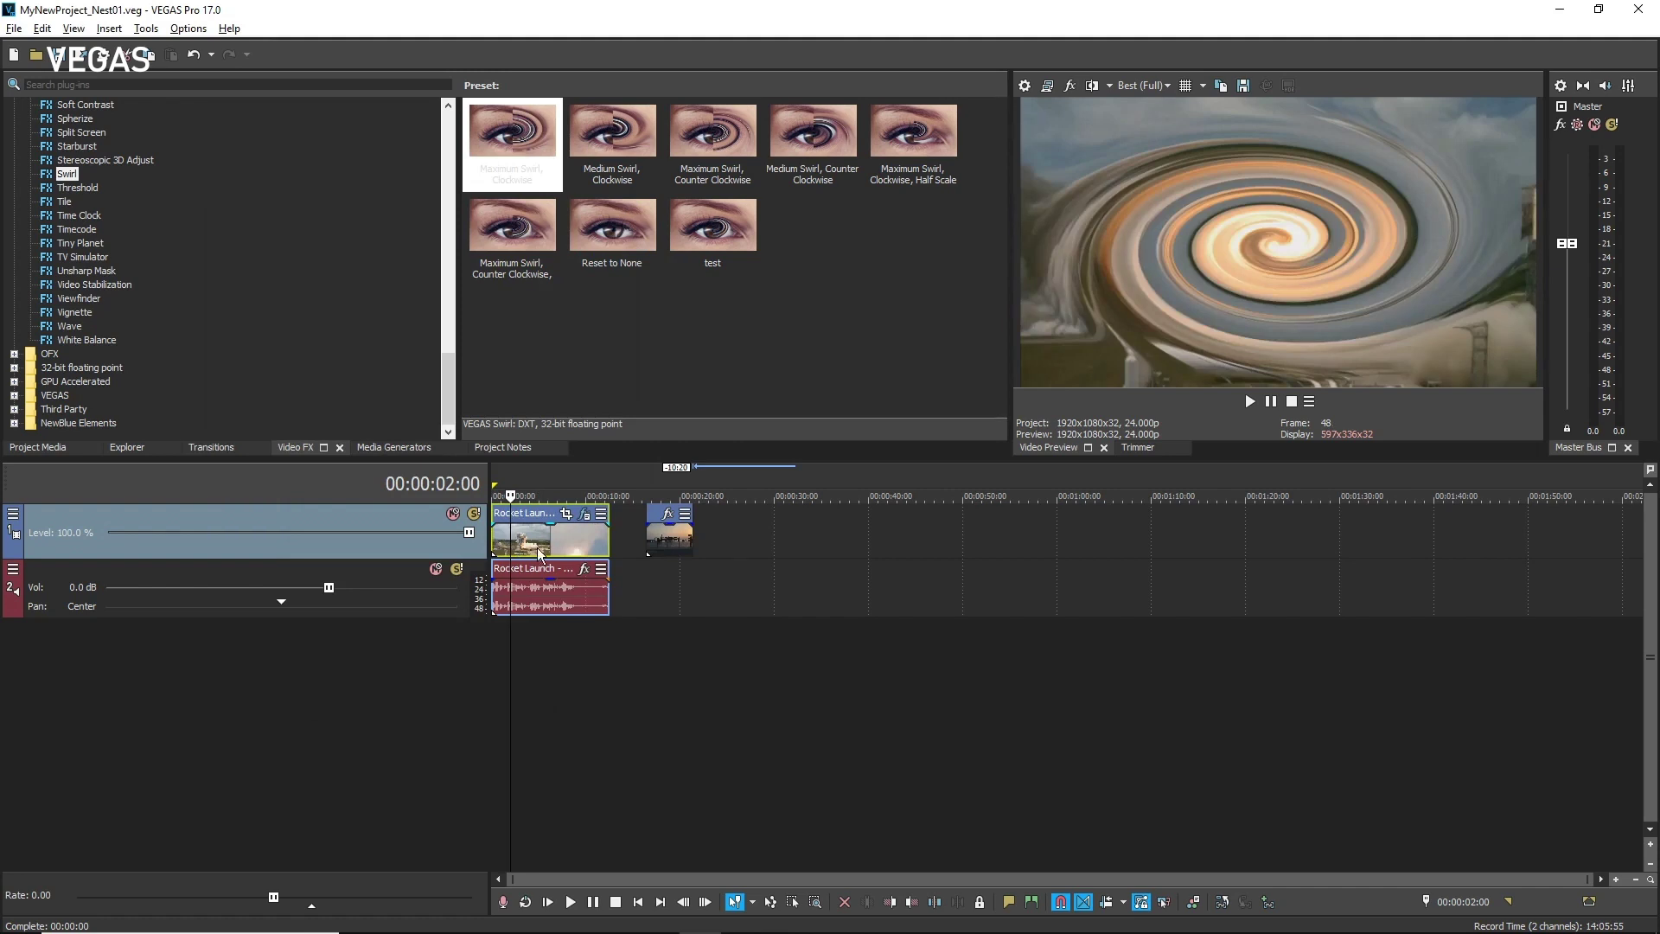
{"action": "left_click", "coordinate": [664, 534]}
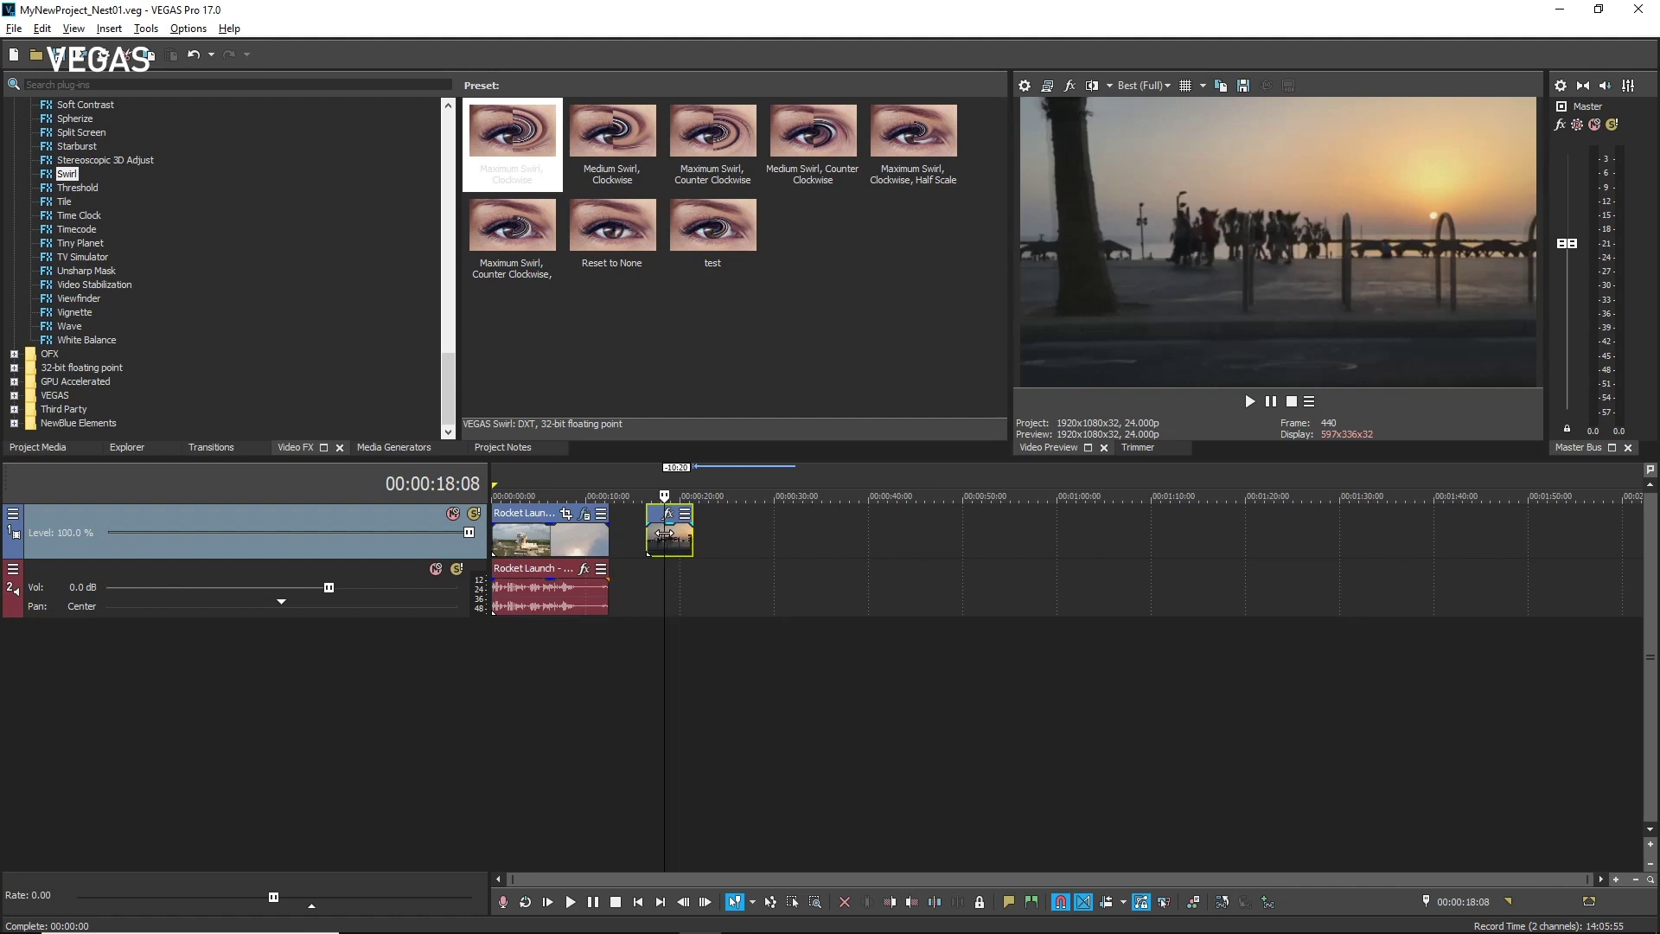
Back in the parent project, trim the swirled MyNewProject_Nest01 event about ten seconds shorter
{"action": "left_click", "coordinate": [1221, 901]}
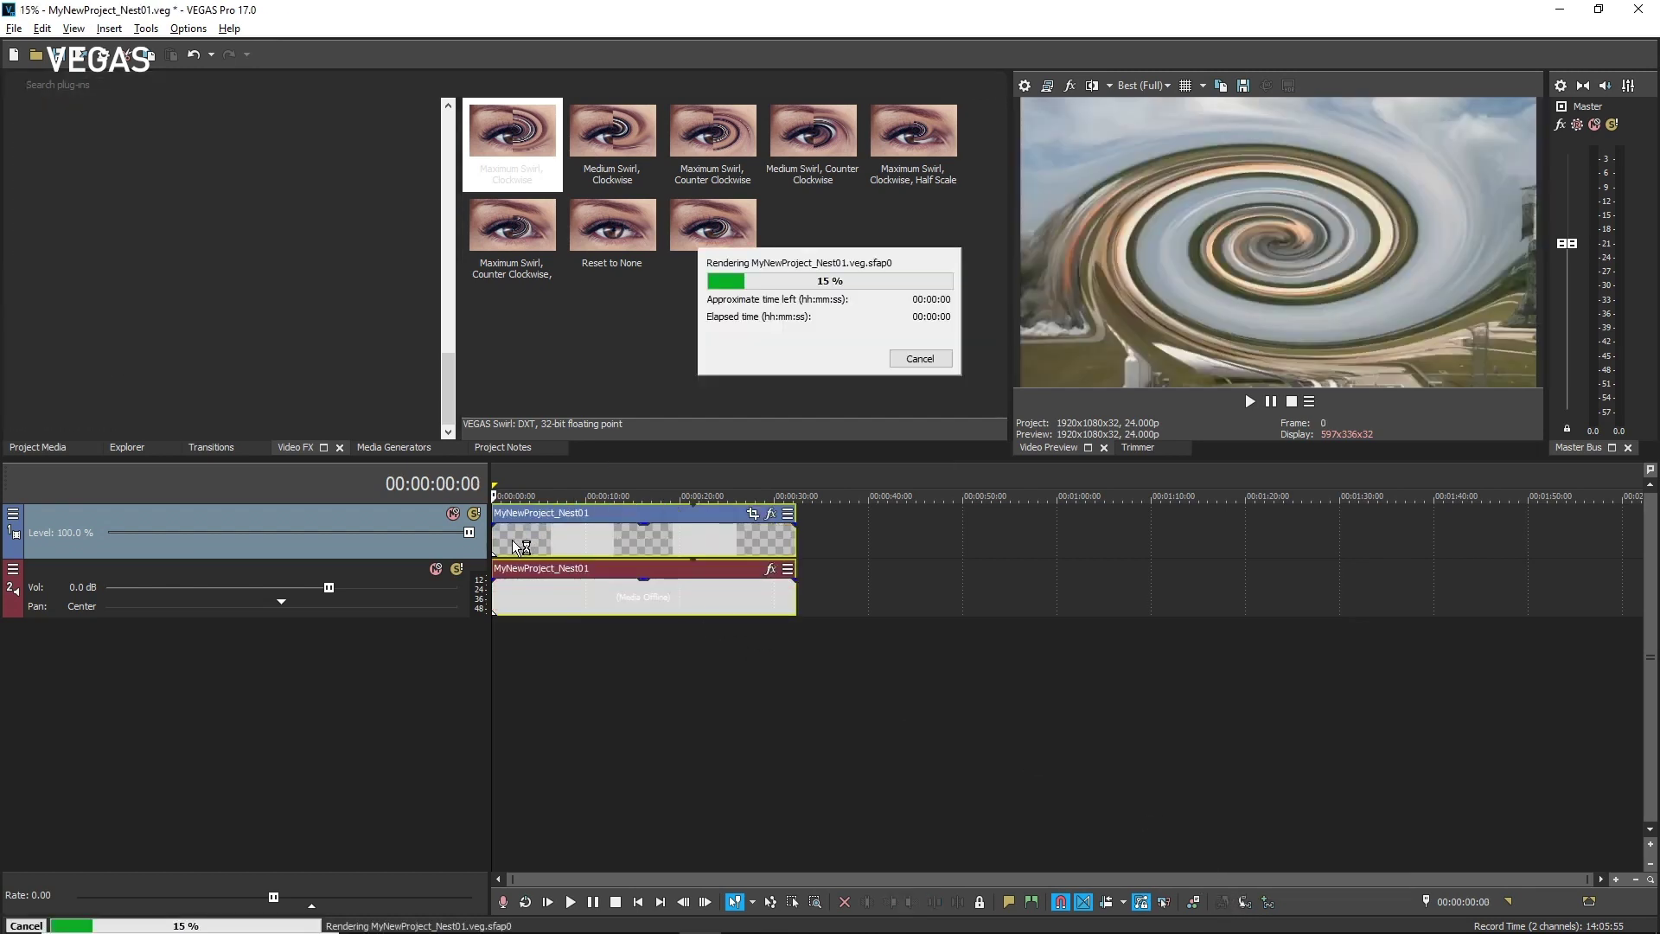
{"action": "left_click", "coordinate": [504, 541]}
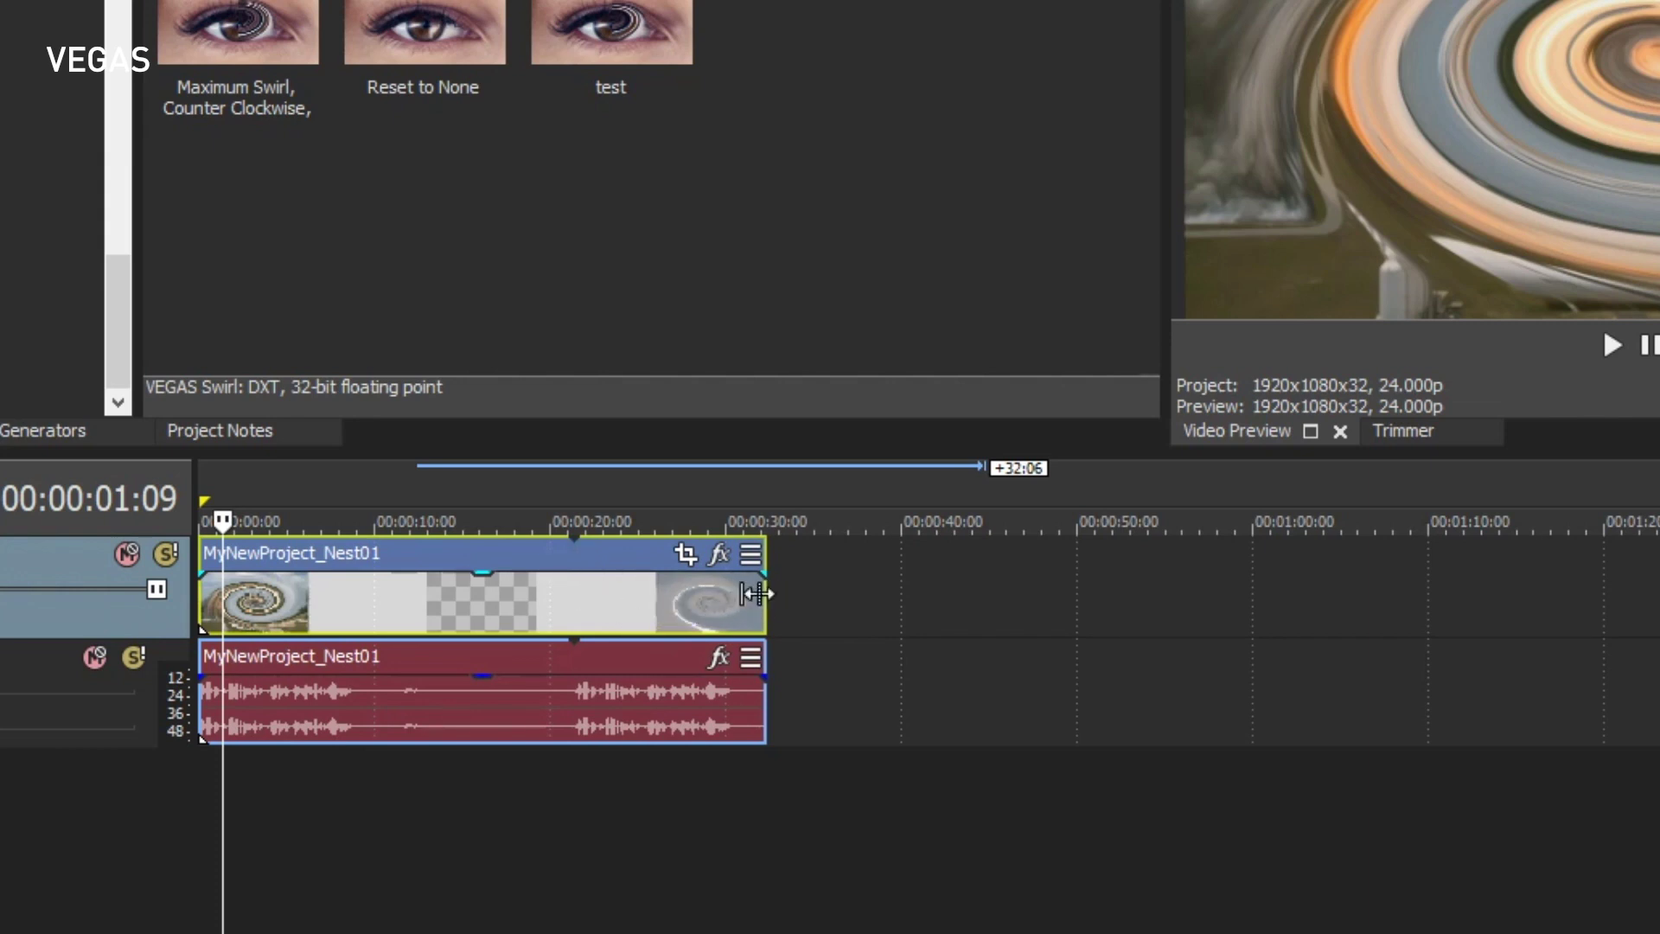
{"action": "left_click_drag", "start_coordinate": [757, 593], "coordinate": [586, 581]}
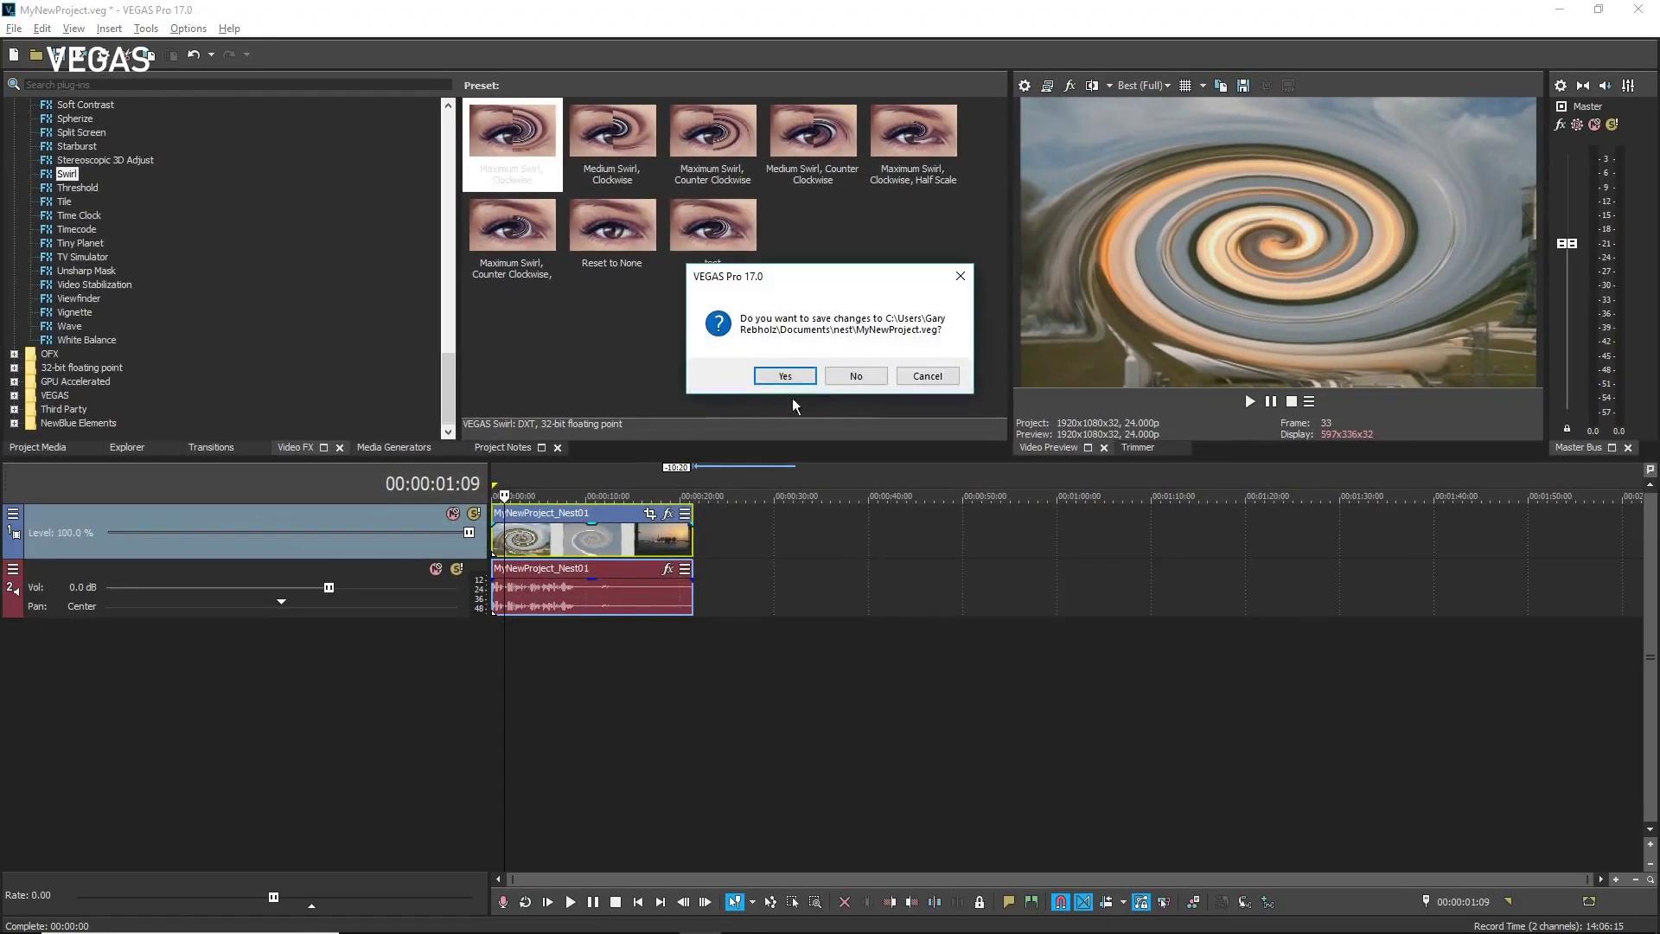
Discard MyNewProject changes and add Rocket Launch - 232, Seafront - 4743 and Sky - 3186, matching media settings
{"action": "left_click", "coordinate": [855, 375]}
{"action": "left_click", "coordinate": [127, 447]}
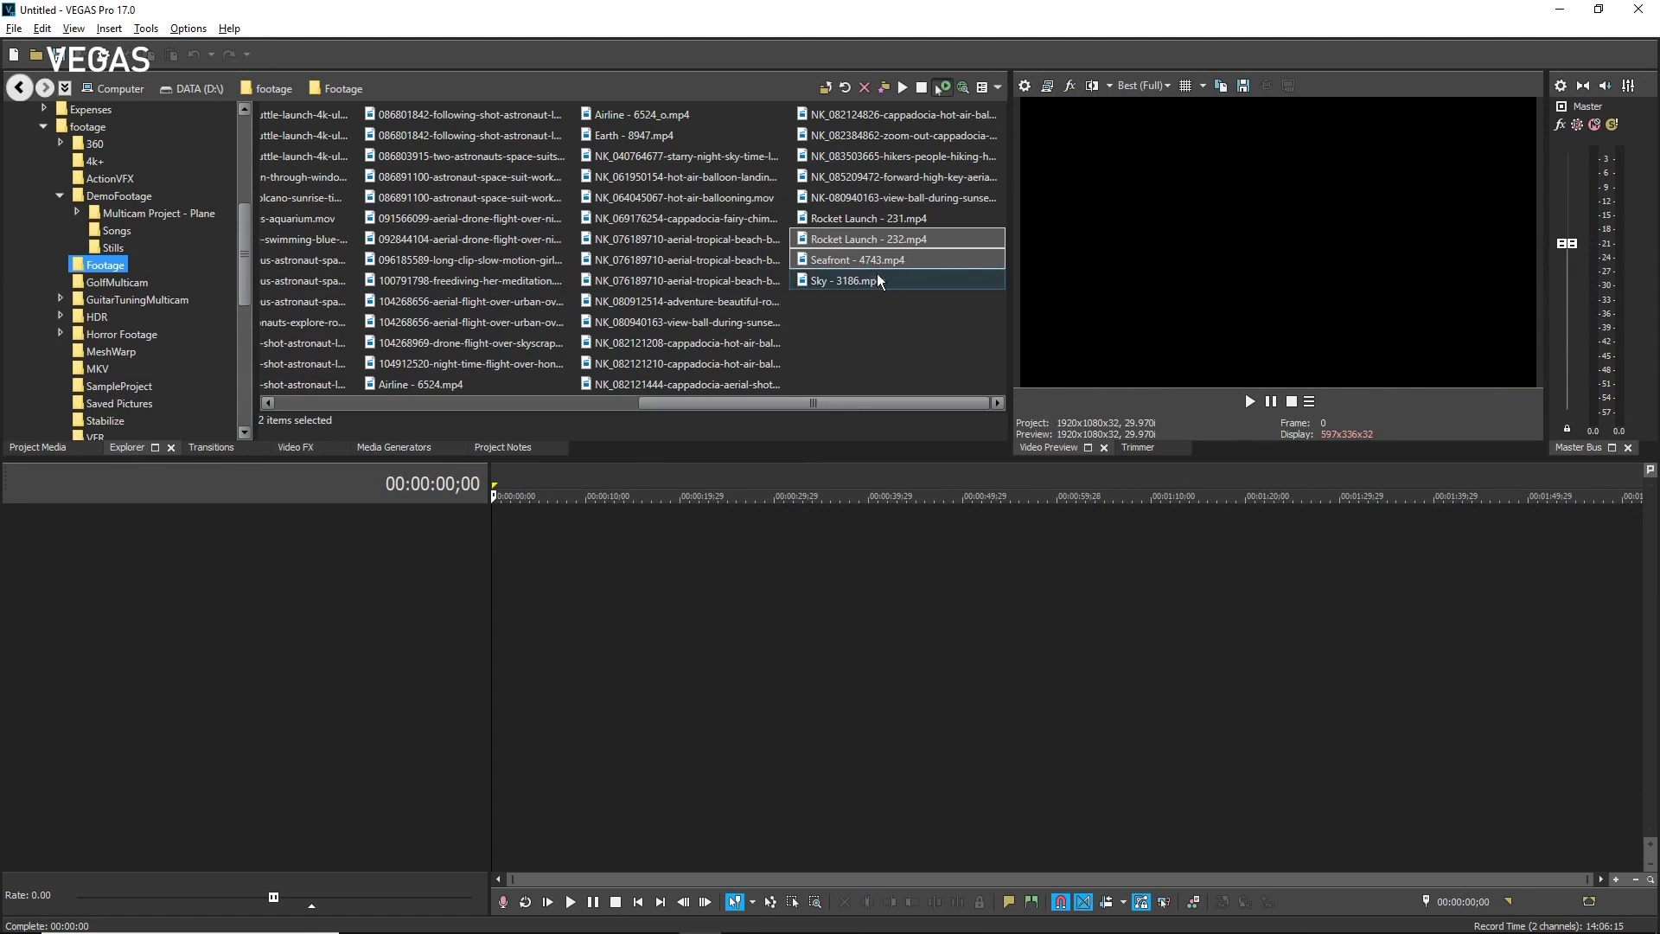
{"action": "left_click", "coordinate": [838, 281], "text": "shift"}
{"action": "left_click_drag", "start_coordinate": [830, 246], "coordinate": [492, 542]}
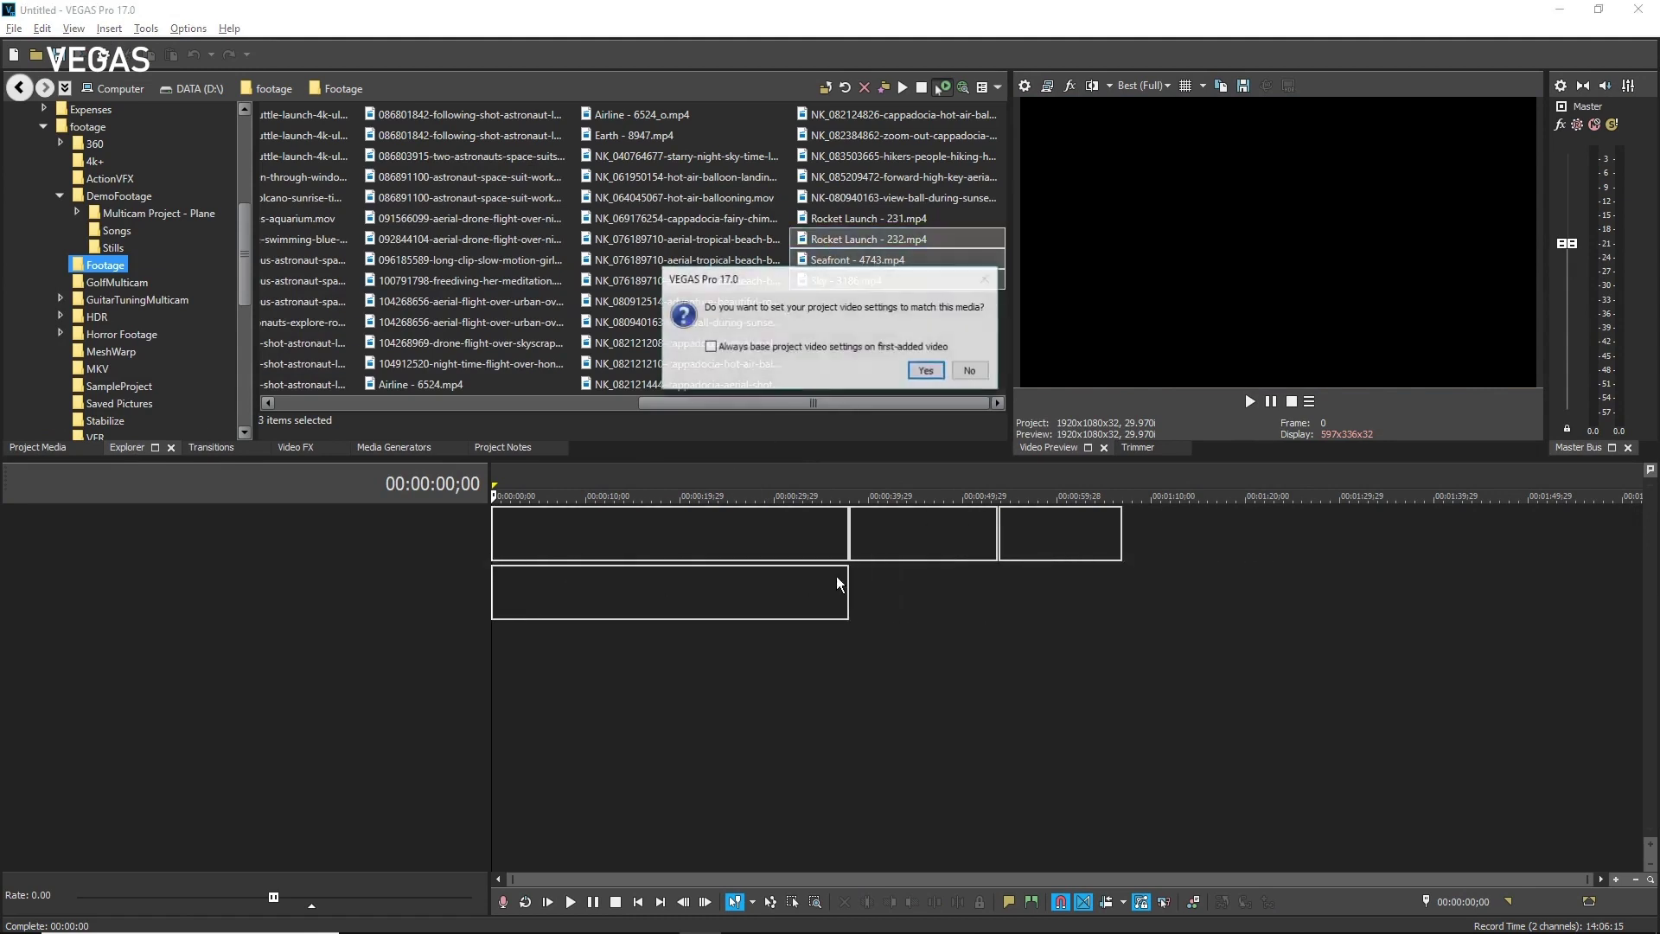
{"action": "left_click", "coordinate": [926, 371]}
Move Seafront onto a new third track and select it together with the Rocket Launch events
{"action": "left_click", "coordinate": [908, 588]}
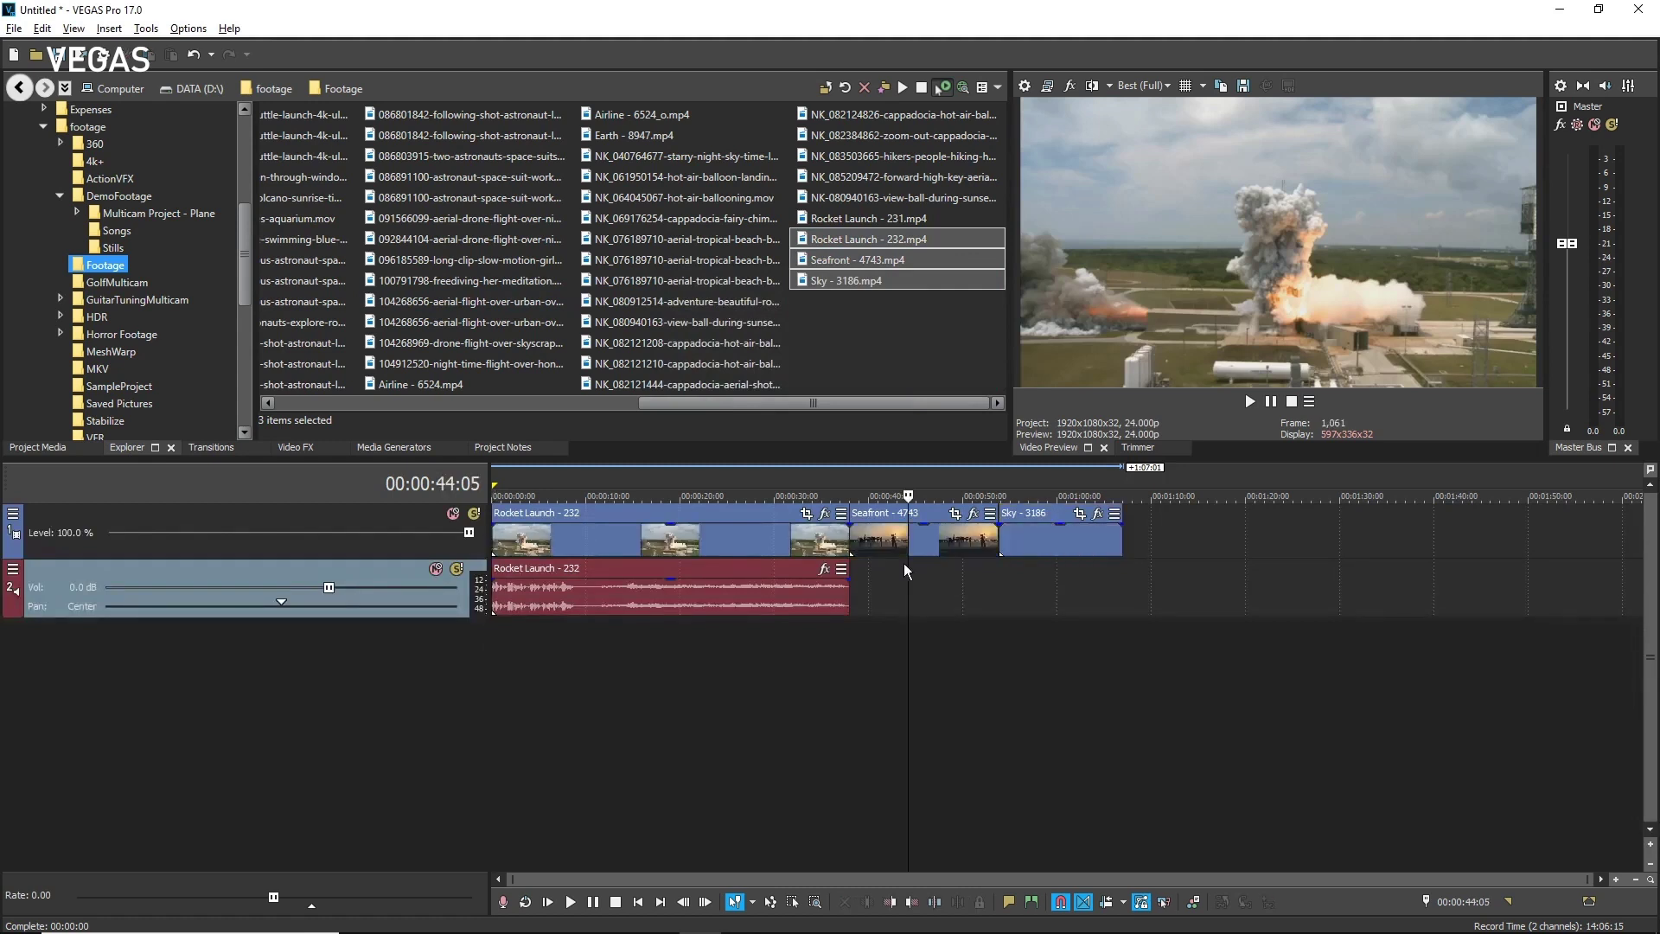
{"action": "left_click_drag", "start_coordinate": [900, 591], "coordinate": [917, 650]}
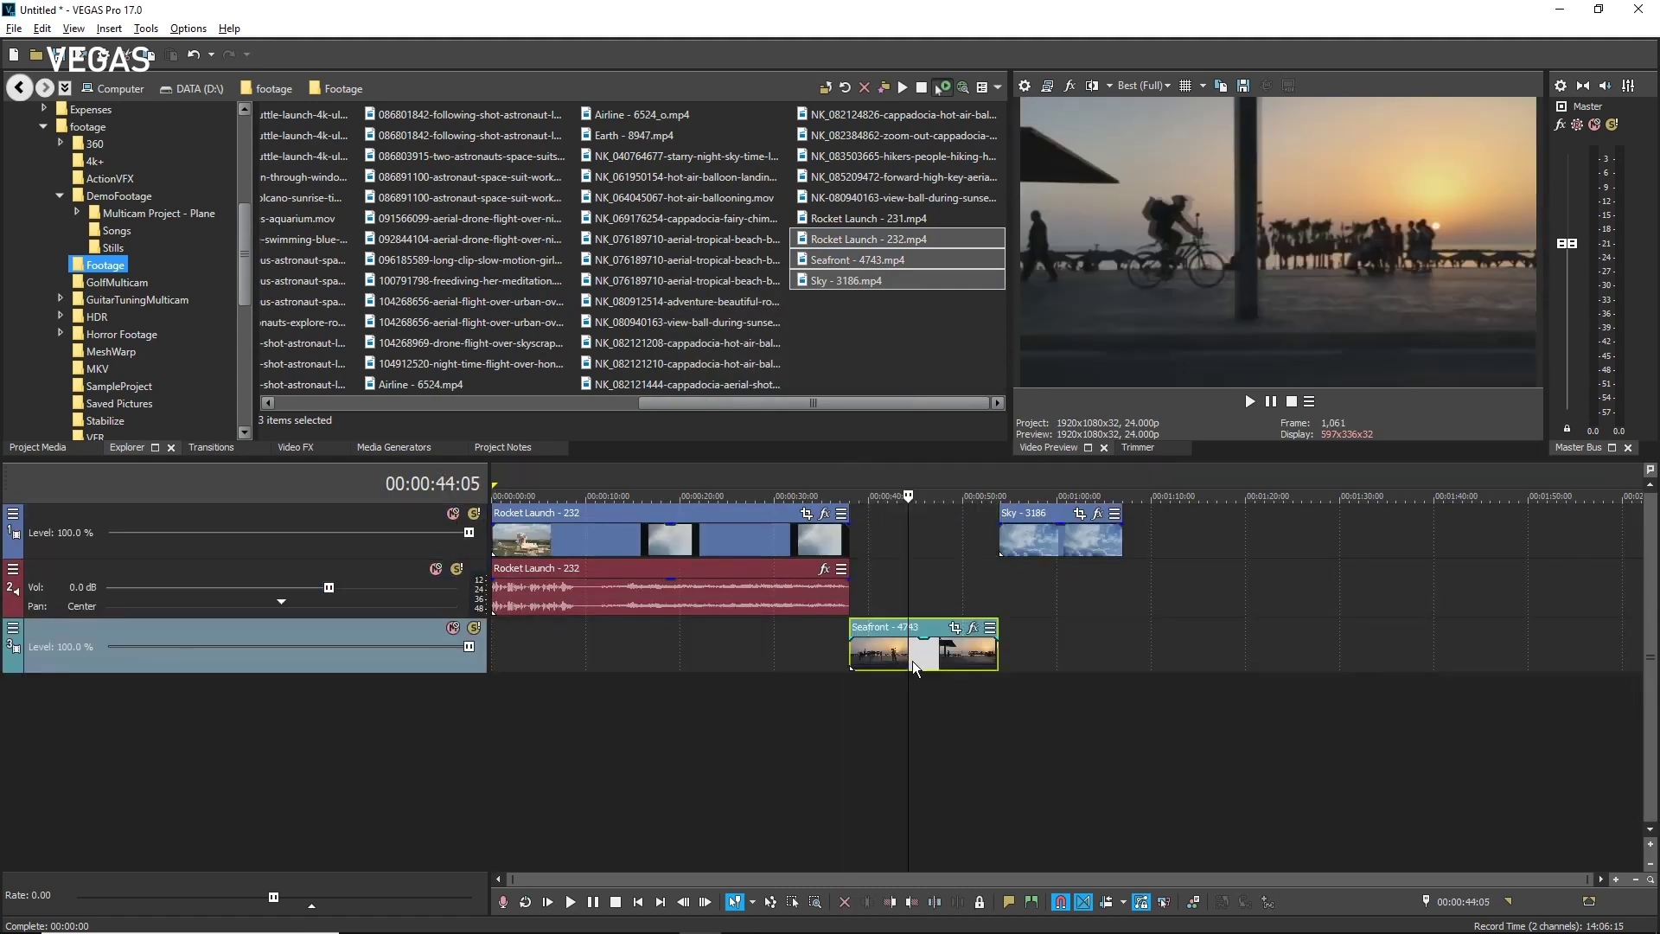
{"action": "left_click", "coordinate": [770, 538], "text": "ctrl"}
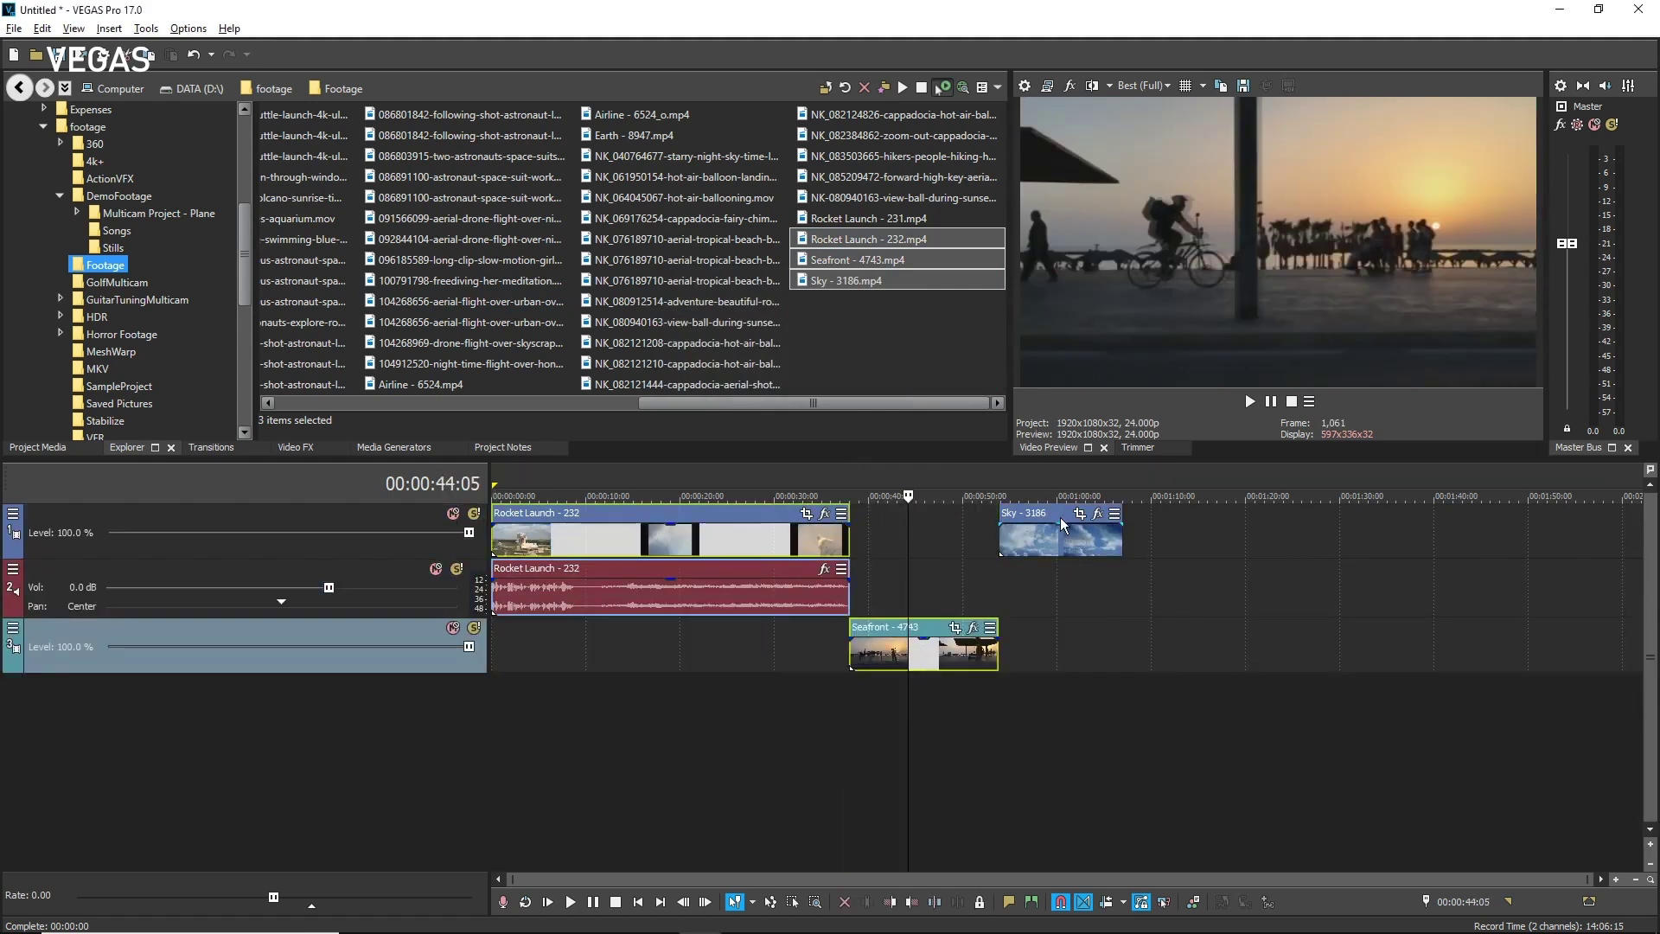
Nest the selected events and save the parent project as Another.veg
{"action": "left_click", "coordinate": [1267, 901]}
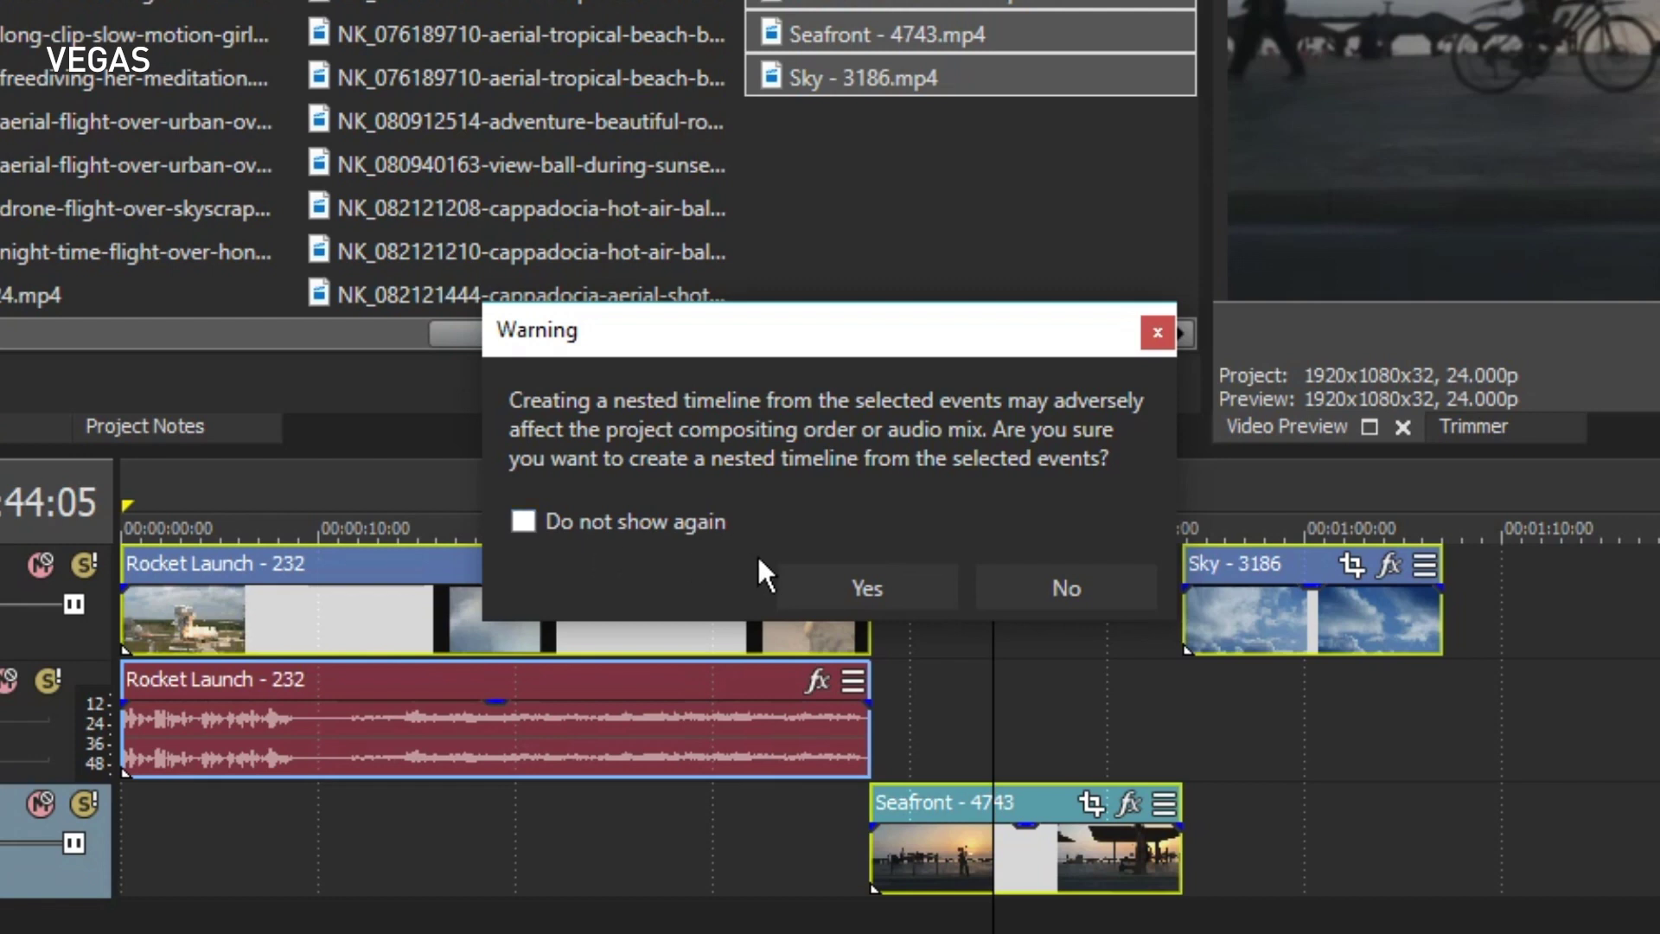
{"action": "left_click", "coordinate": [868, 584]}
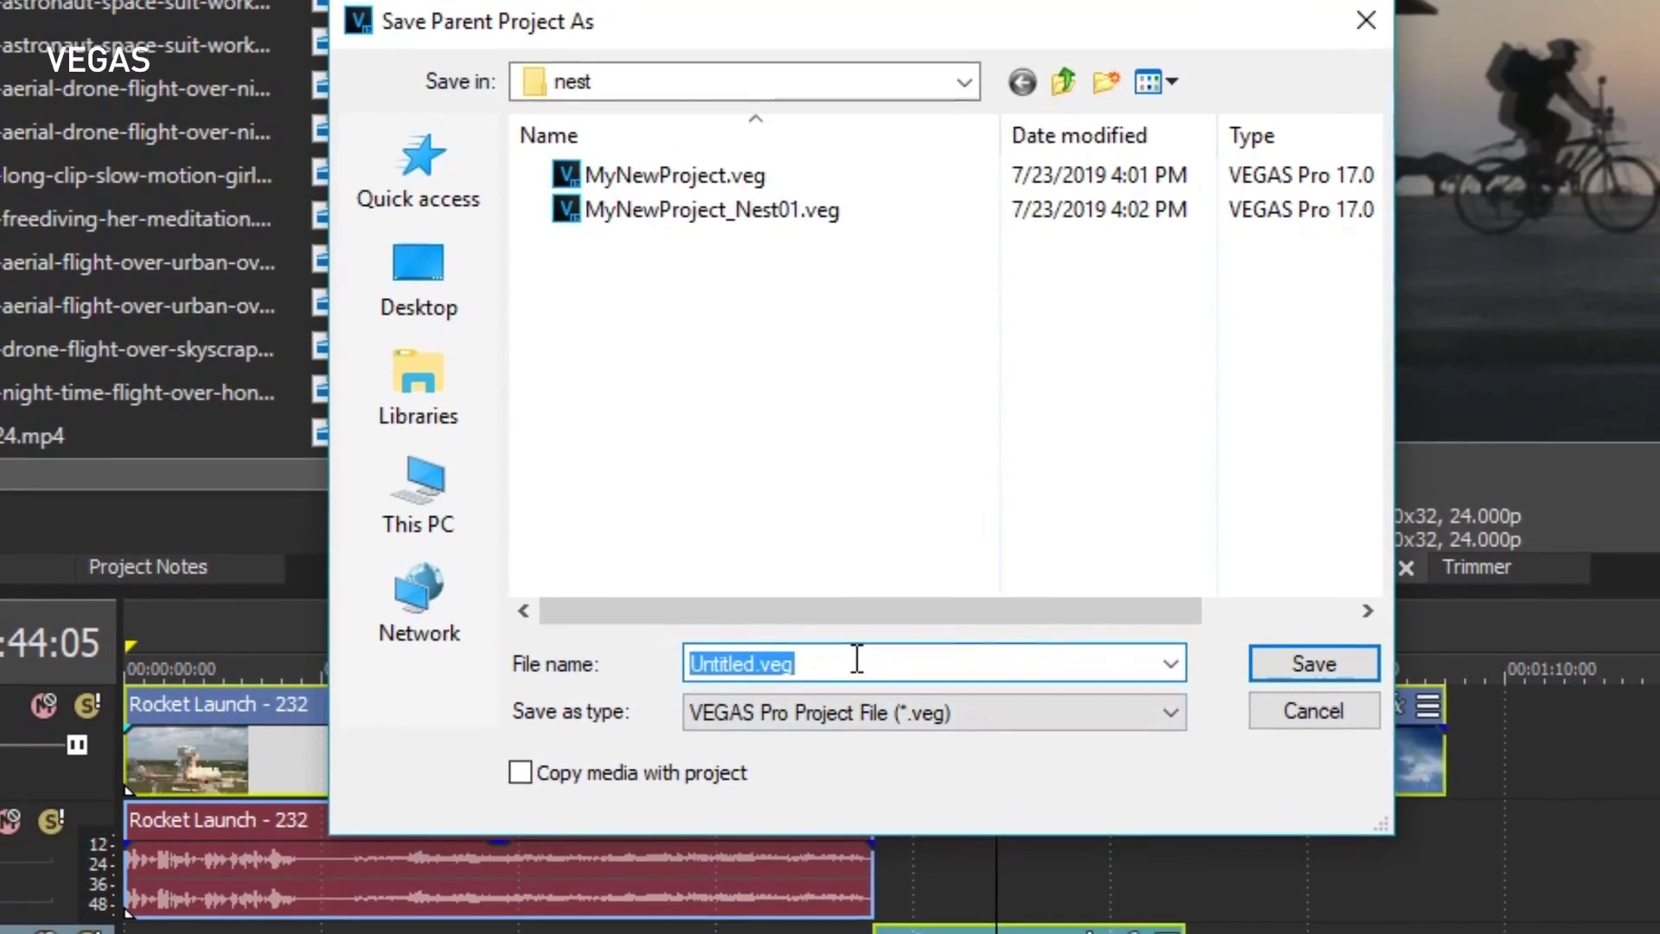
{"action": "type", "text": "Another"}
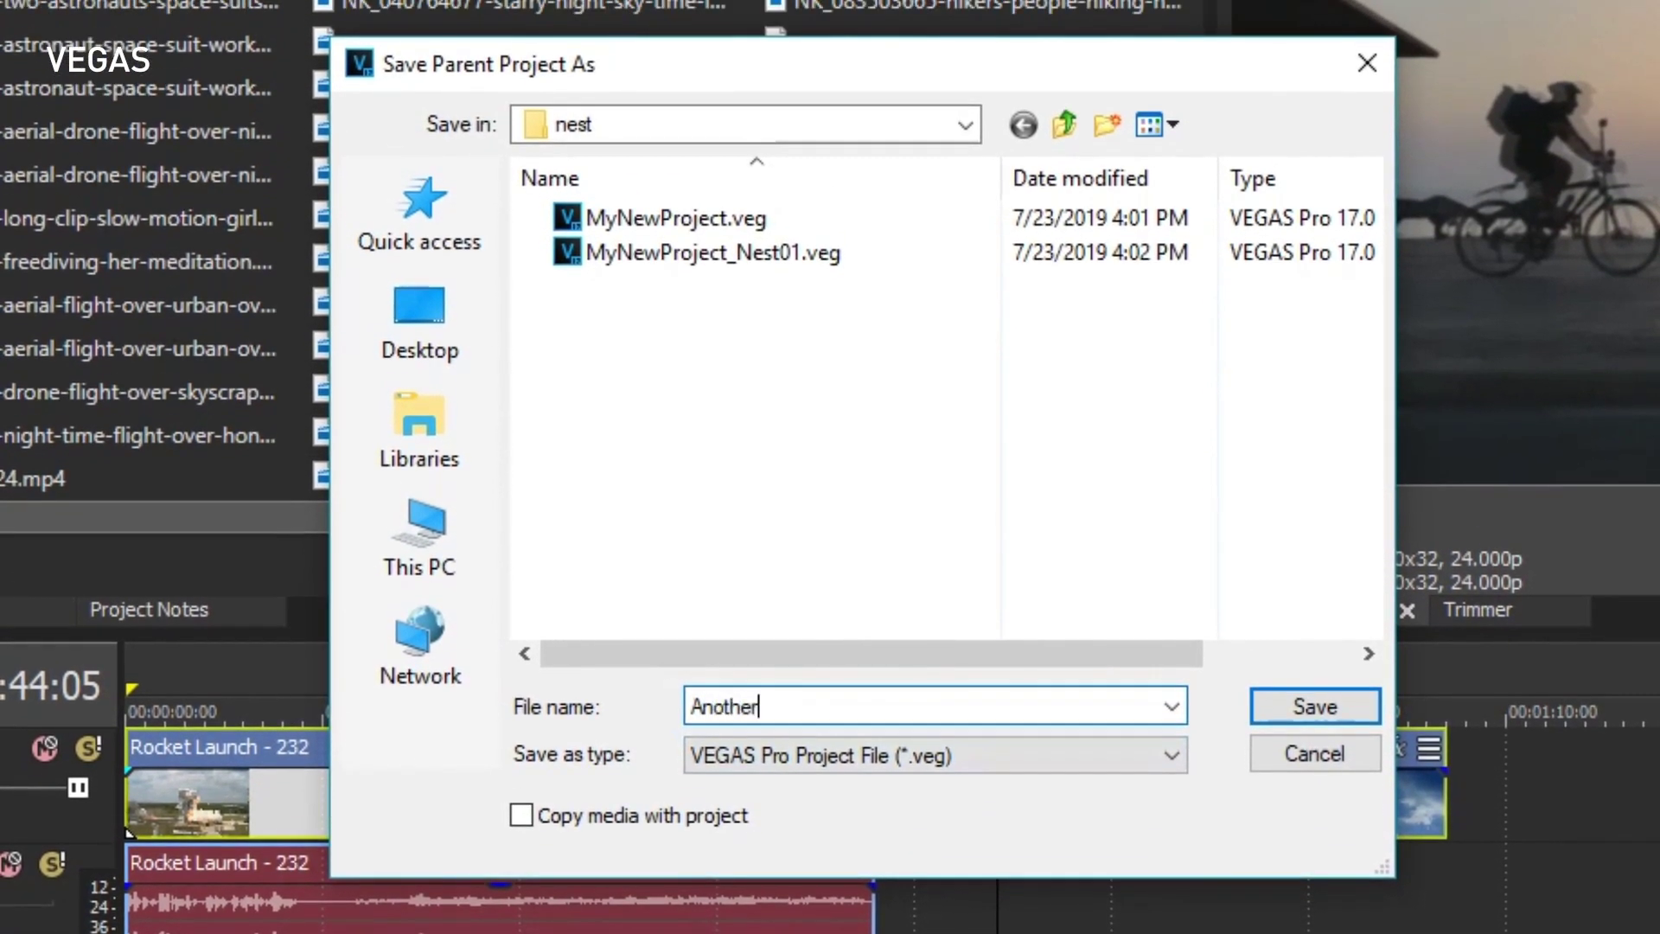
{"action": "key", "text": "Return"}
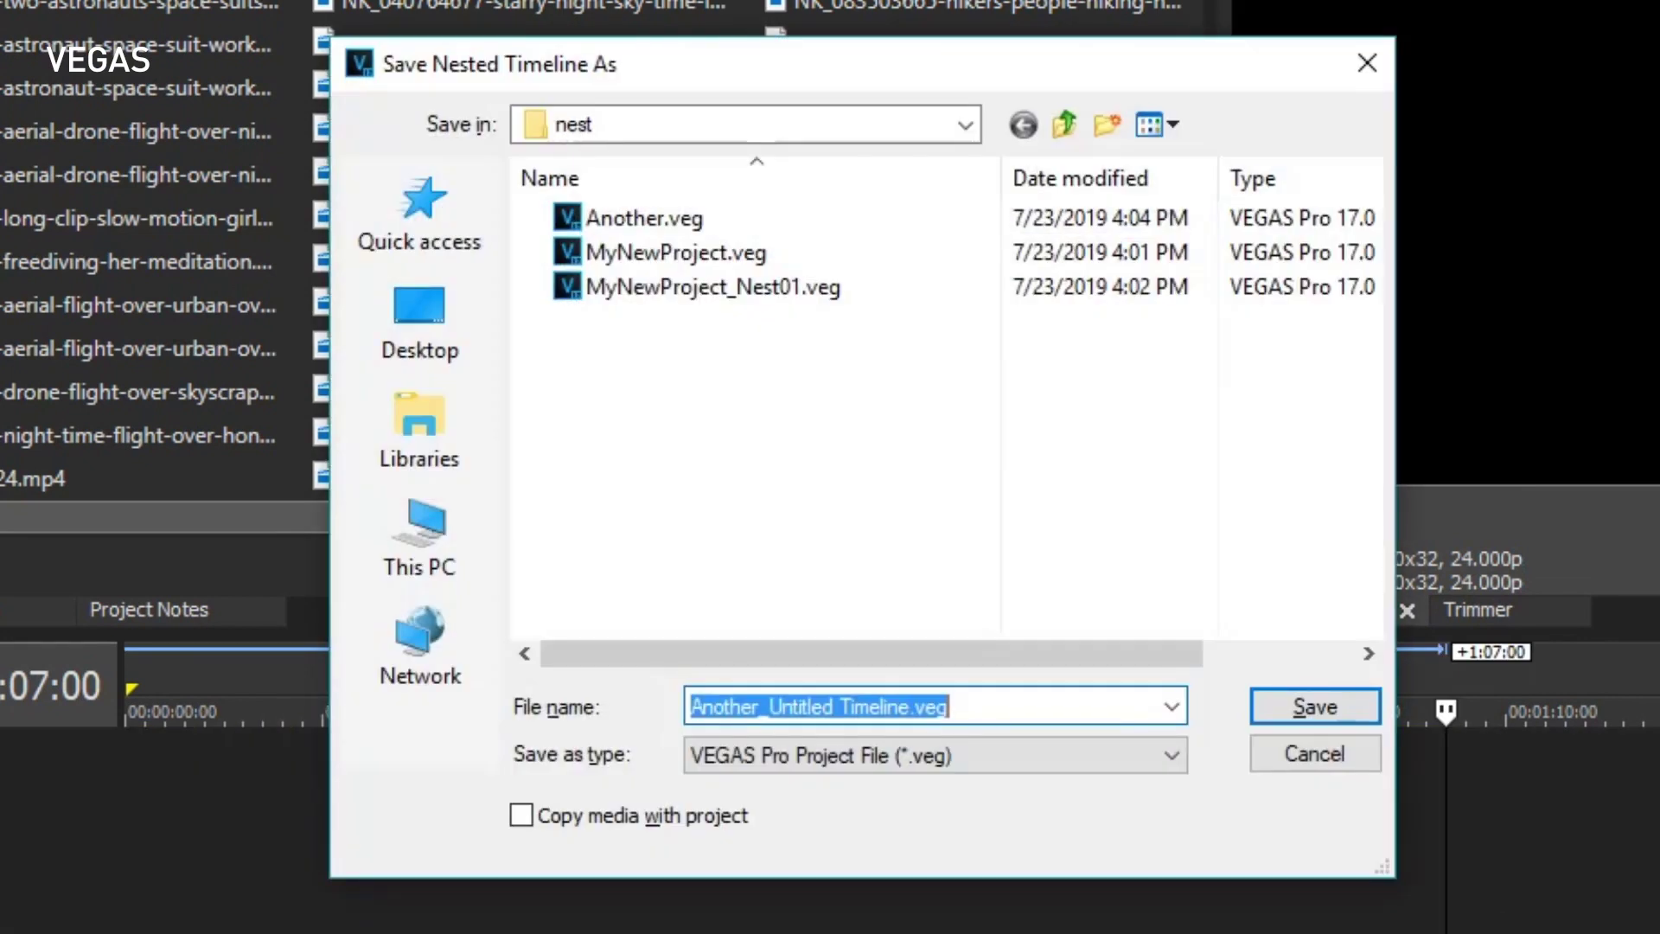
Replace 'Untitled Timeline' in the nested file name with ANewNest
{"action": "left_click", "coordinate": [774, 702]}
{"action": "double_click", "coordinate": [778, 705]}
{"action": "mouse_move", "coordinate": [778, 705]}
{"action": "left_mouse_down"}
{"action": "mouse_move", "coordinate": [912, 708]}
{"action": "mouse_move", "coordinate": [765, 707]}
{"action": "left_mouse_up"}
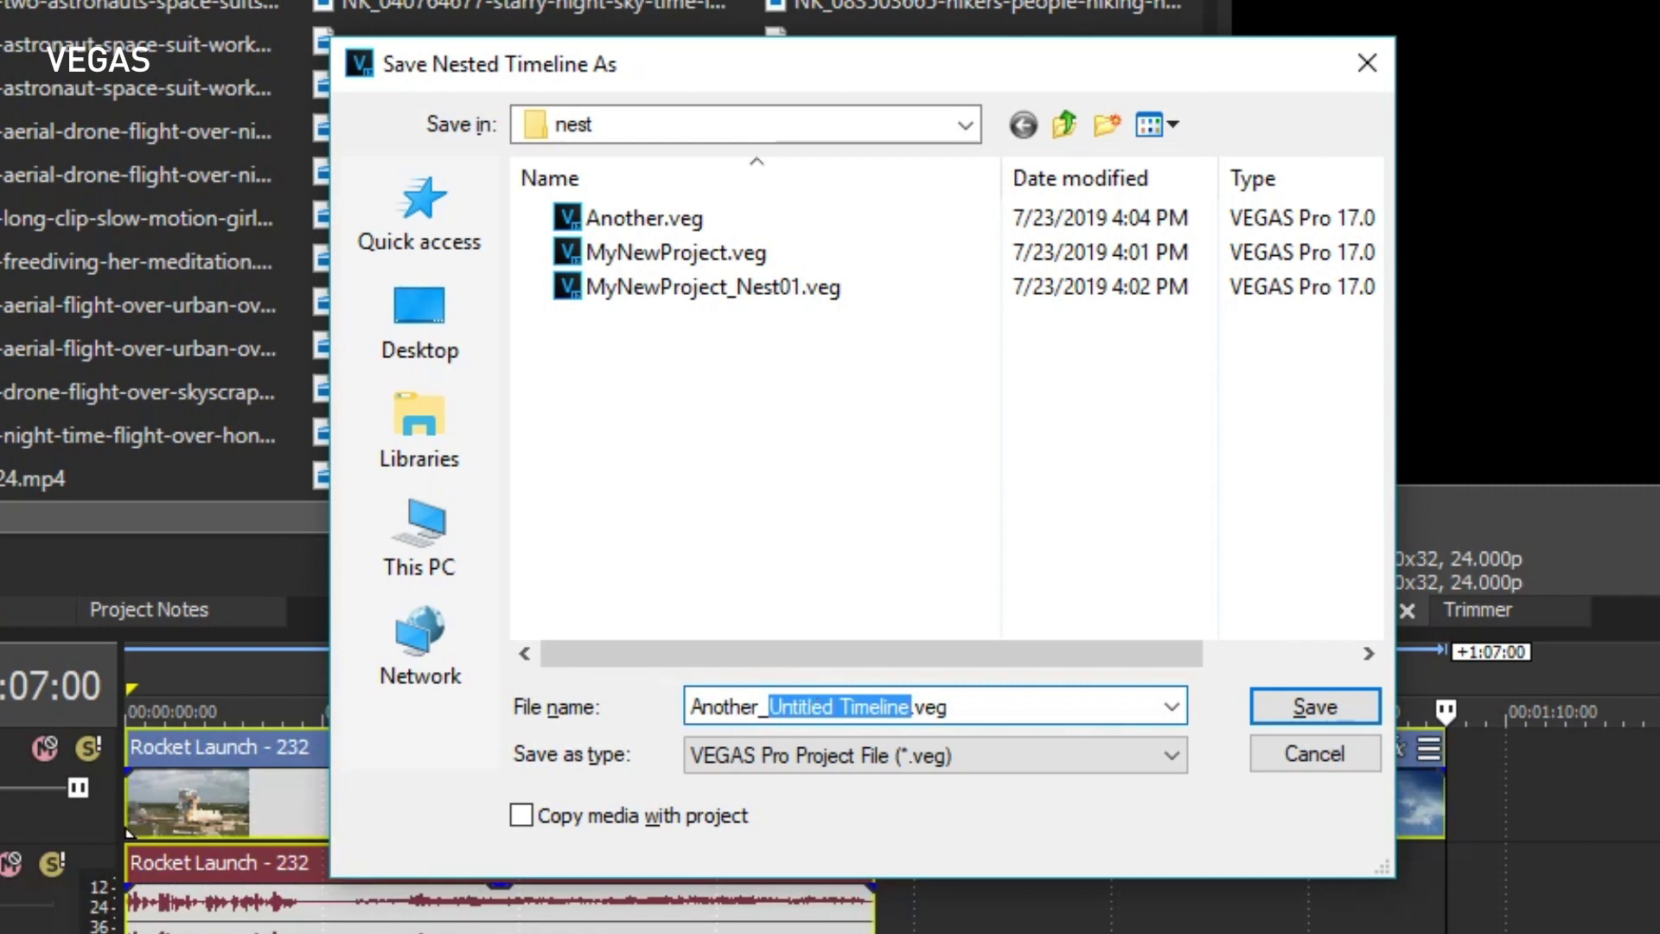
{"action": "type", "text": "Another_A"}
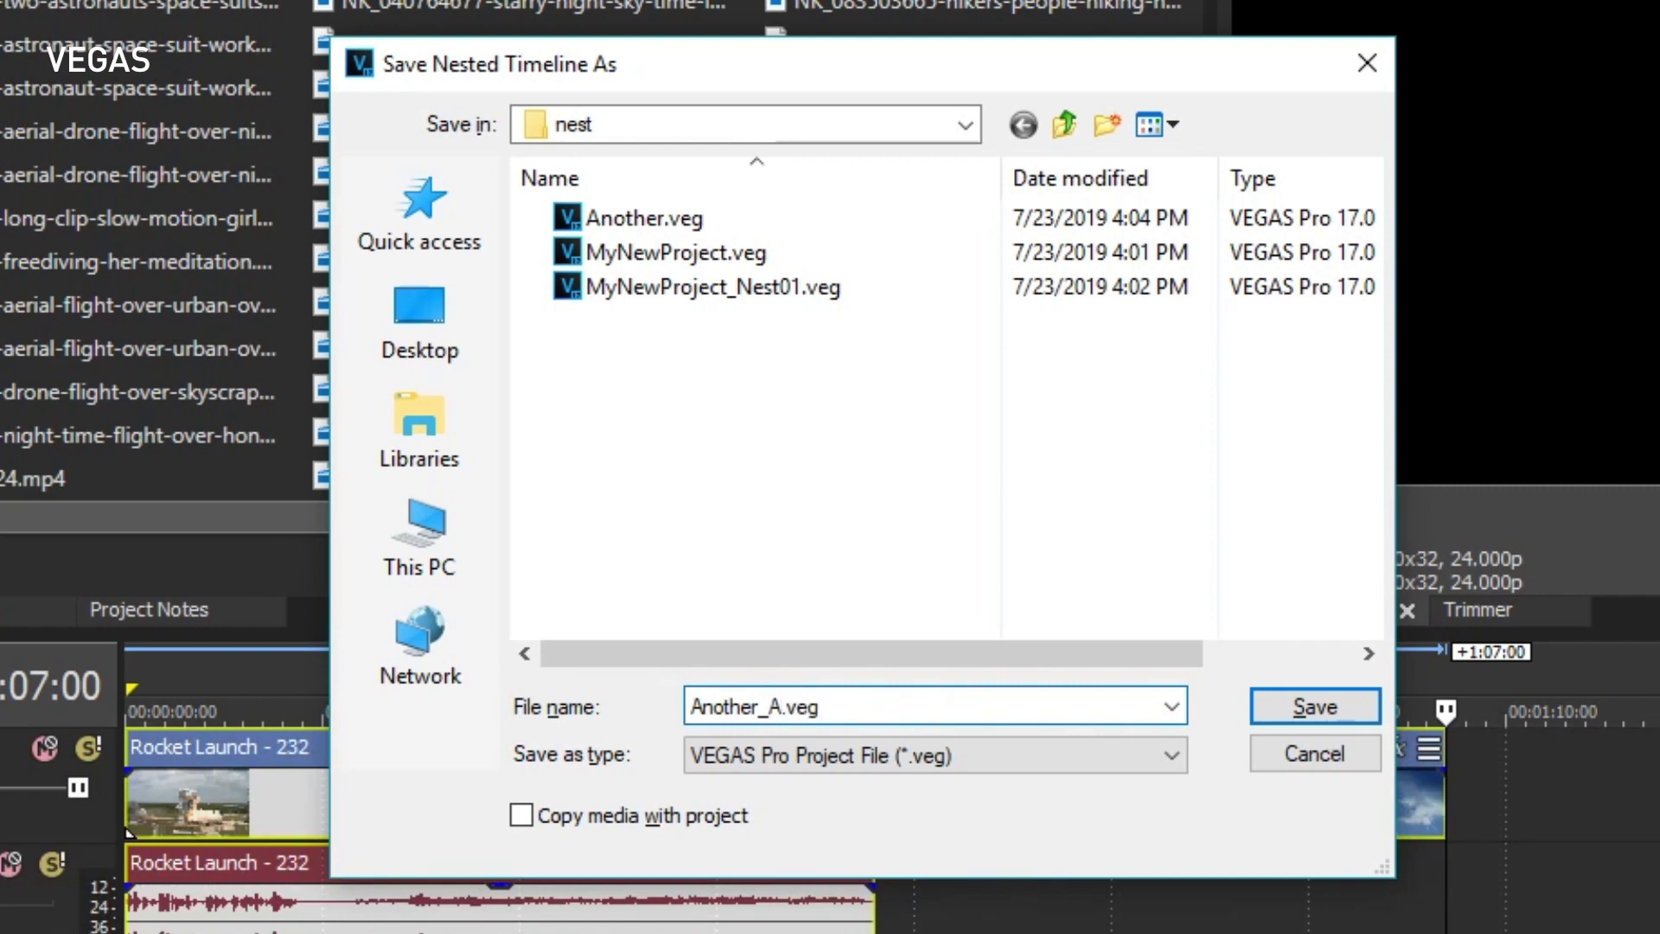
{"action": "type", "text": "NewNest"}
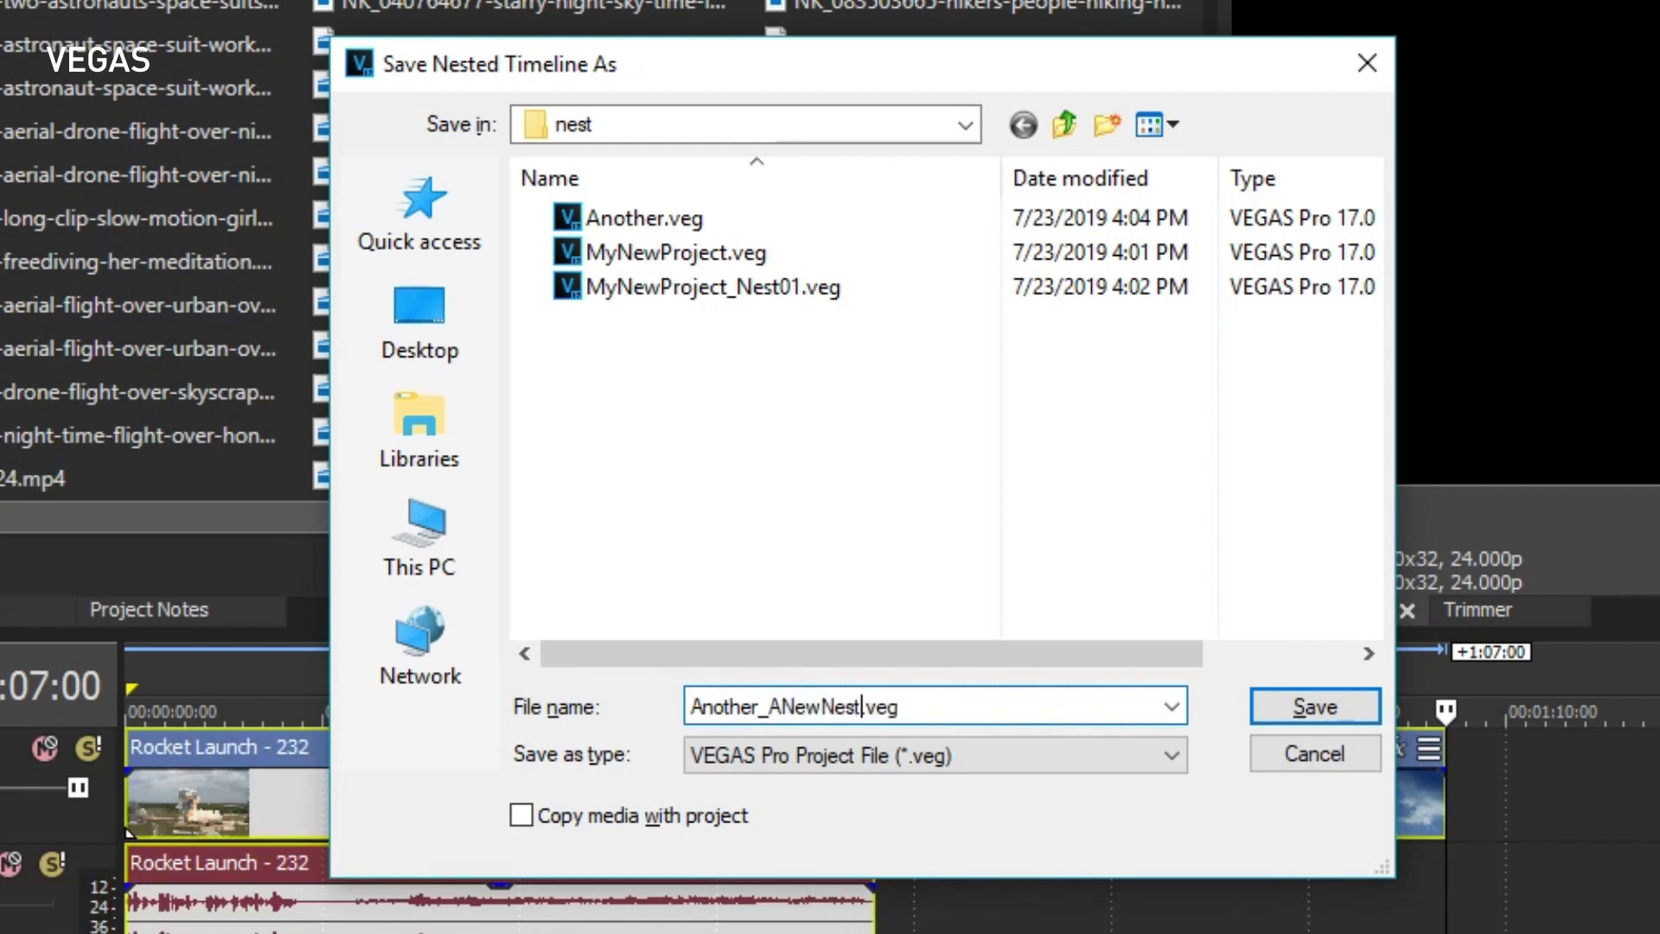
Save Another_ANewNest.veg, check it inside parent Another.veg, then go back into the nested timeline
{"action": "left_click", "coordinate": [1290, 703]}
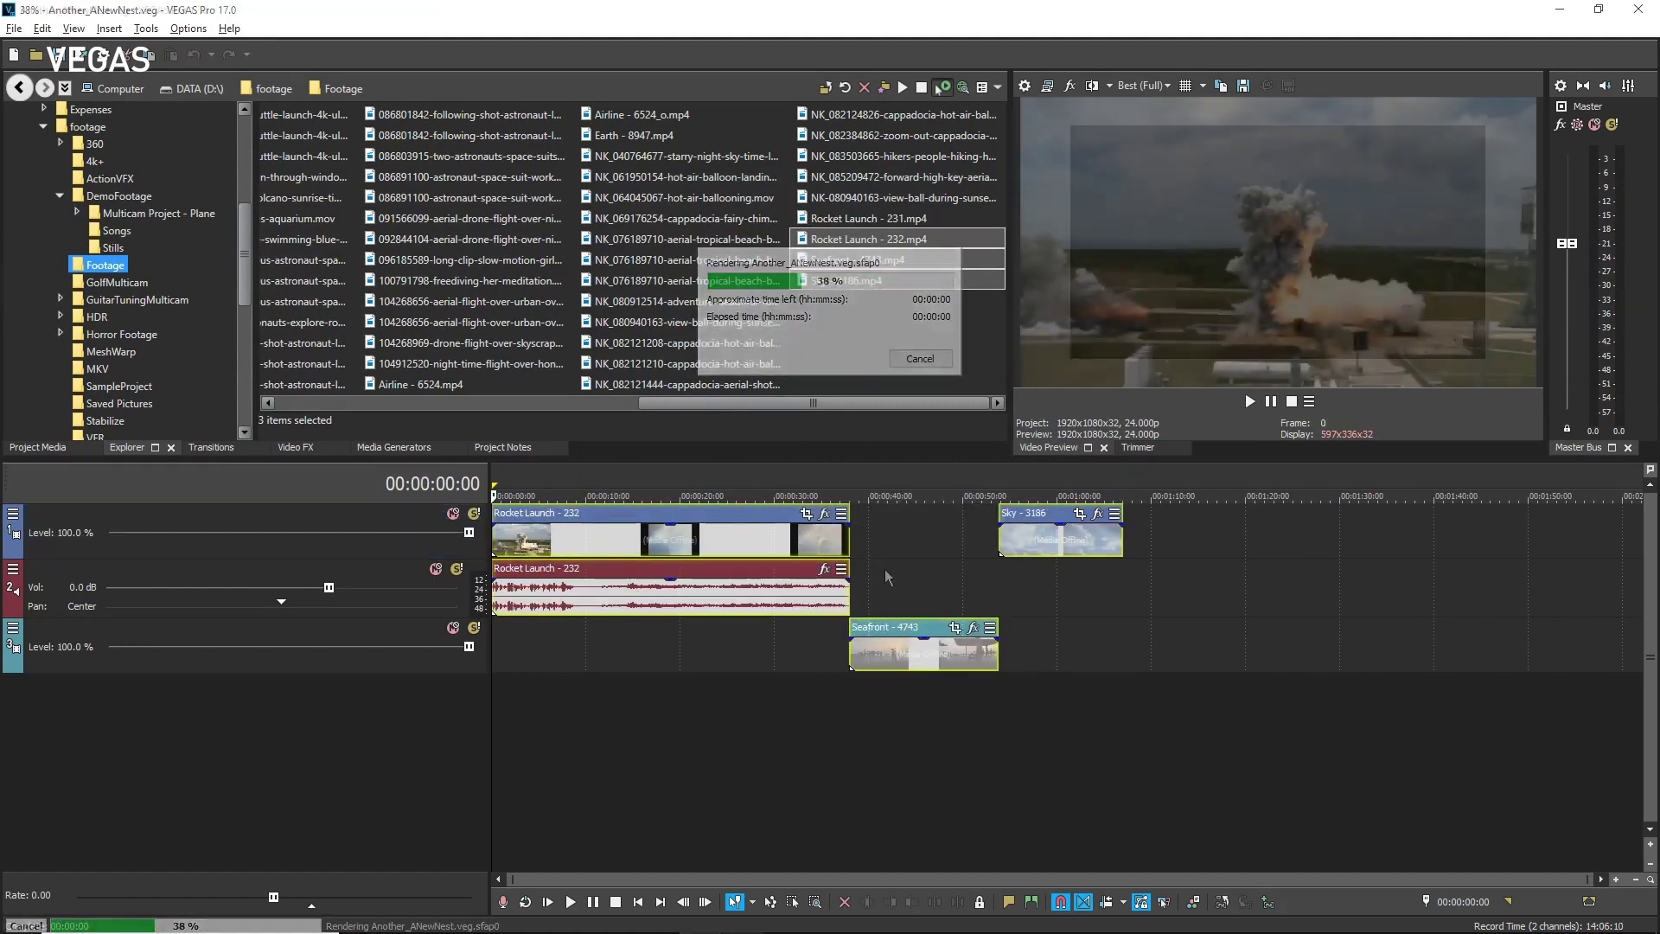
{"action": "left_click", "coordinate": [1223, 904]}
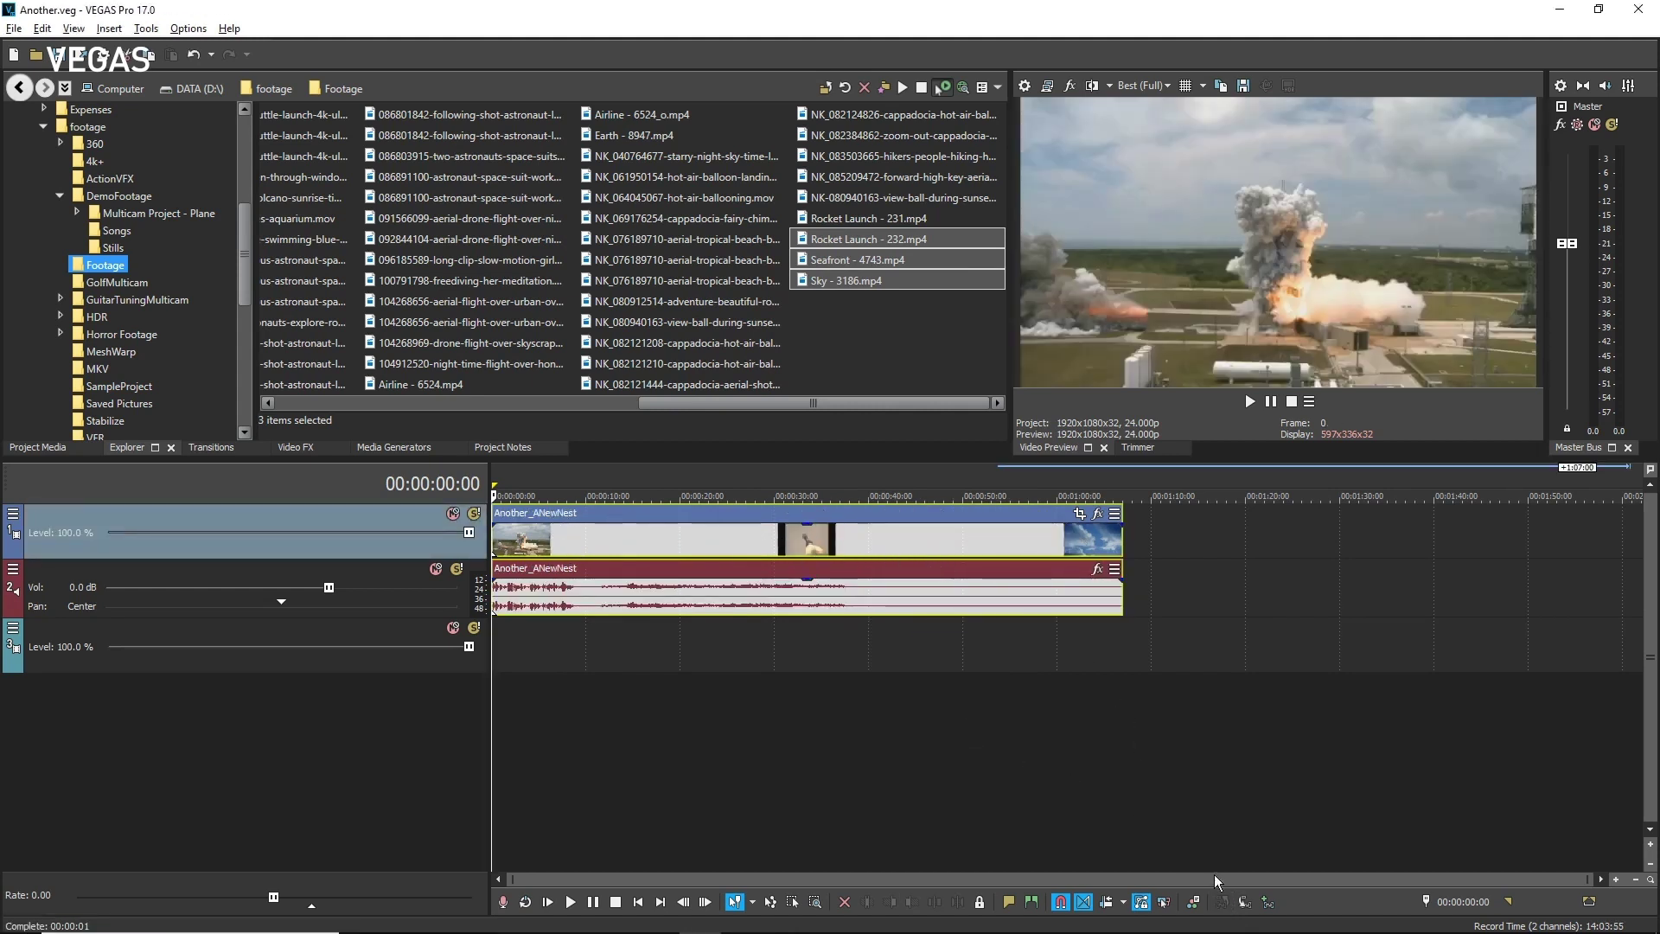
{"action": "left_click", "coordinate": [1245, 901]}
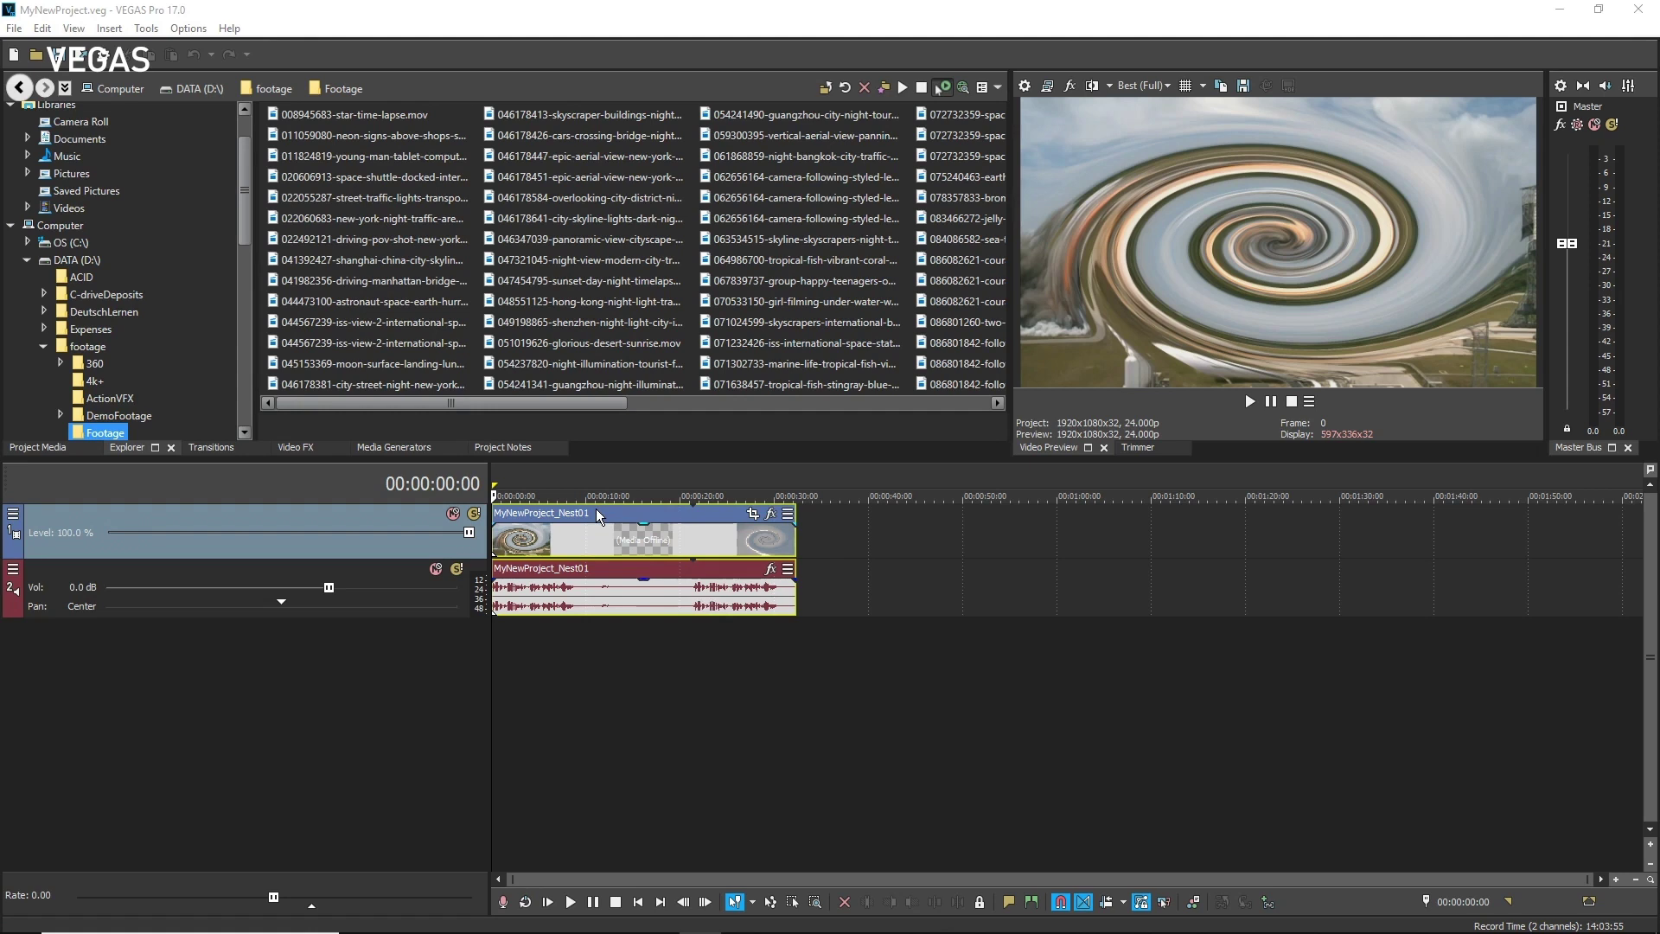
Export MyNewProject.veg as a VEGAS Project Archive (*.veg) with nested projects and media included
{"action": "left_click", "coordinate": [16, 33]}
{"action": "mouse_move", "coordinate": [40, 234]}
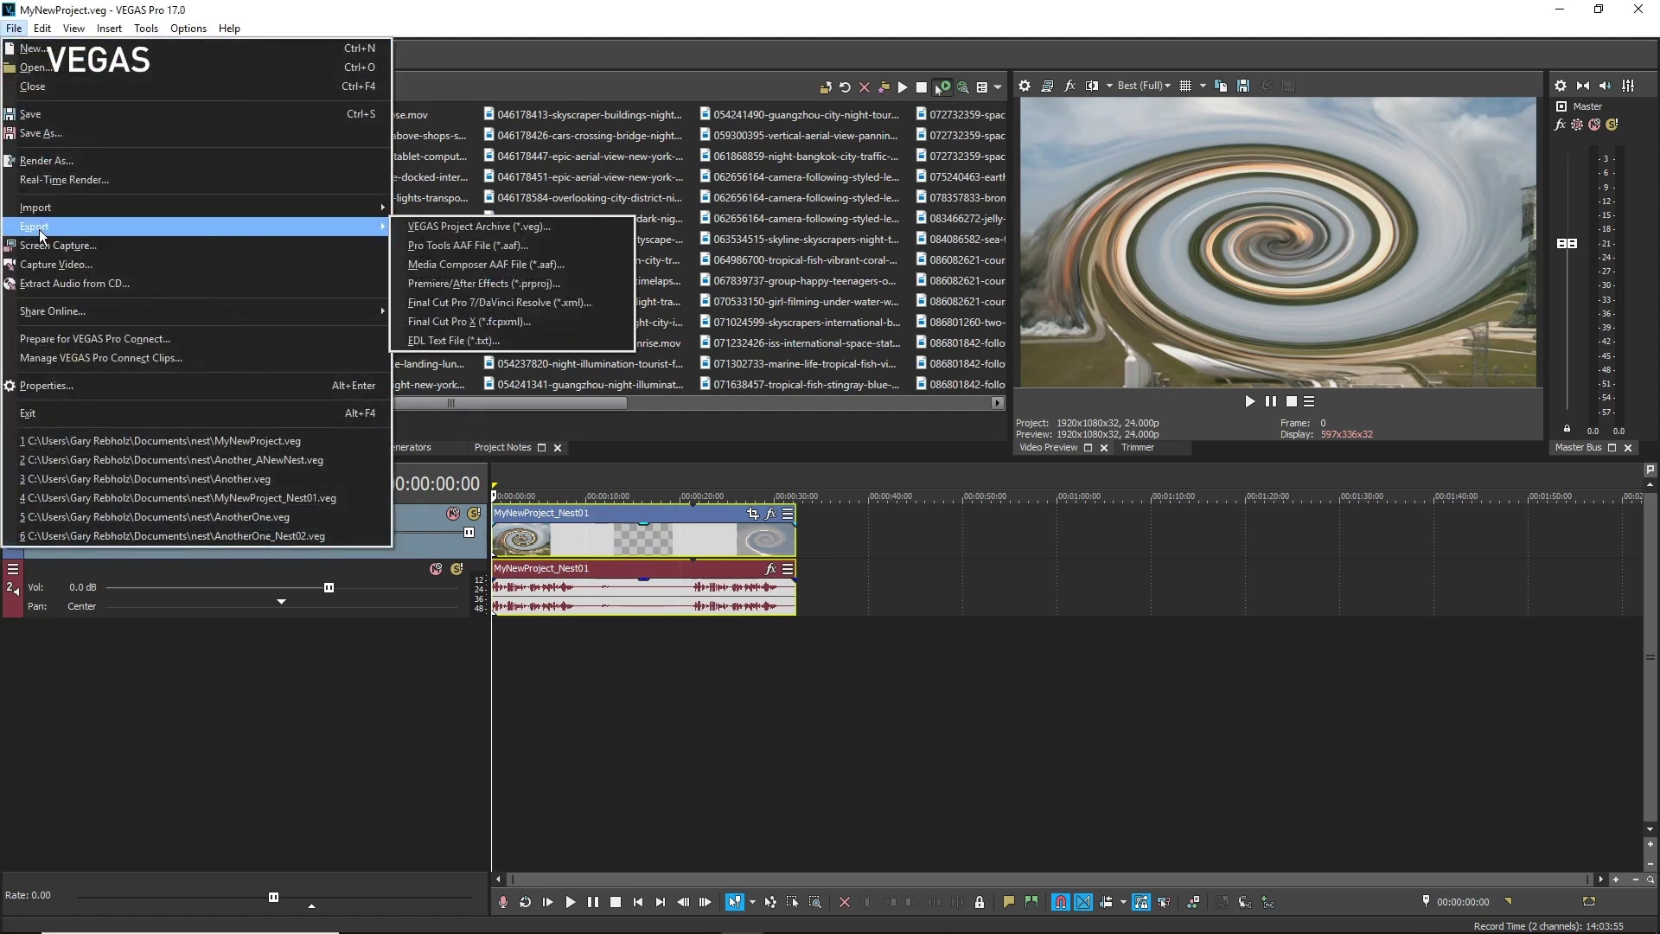
{"action": "left_click", "coordinate": [471, 226]}
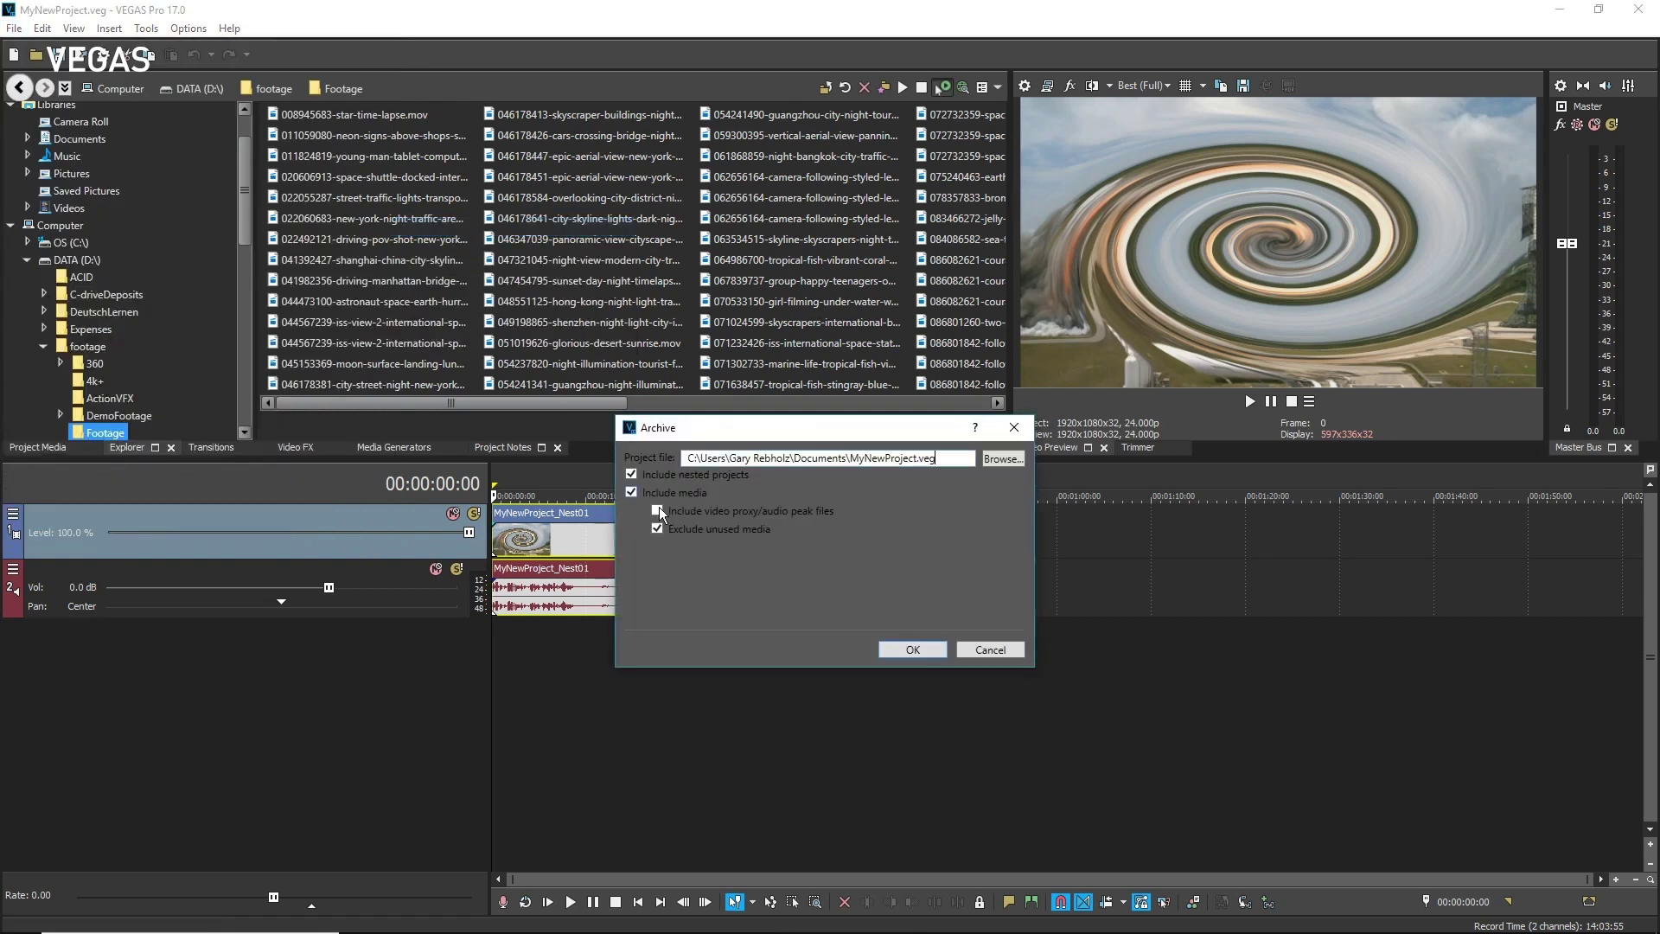